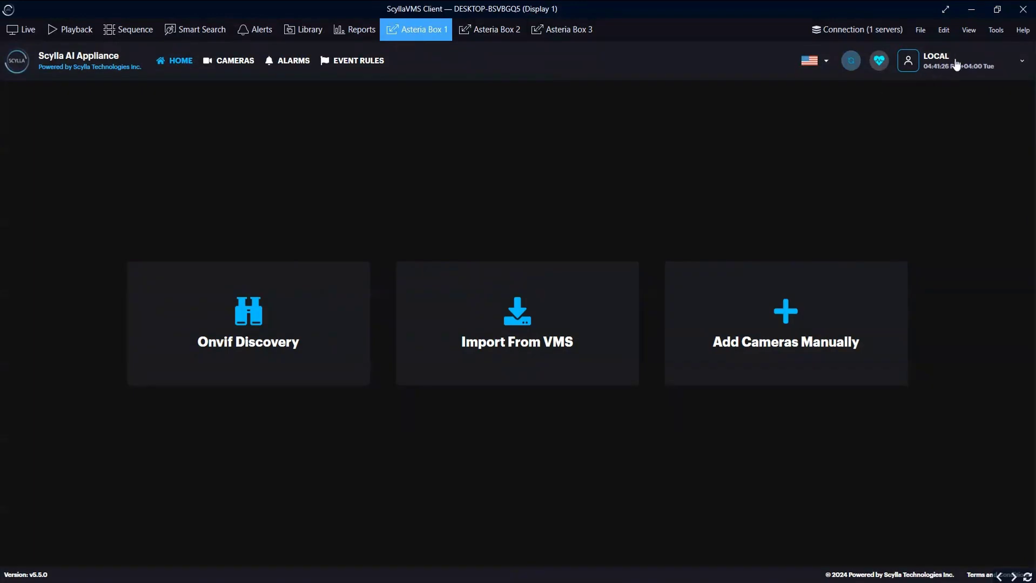
- Go to the appliance's Integrations settings and begin adding a new integration
left_click(959, 64)
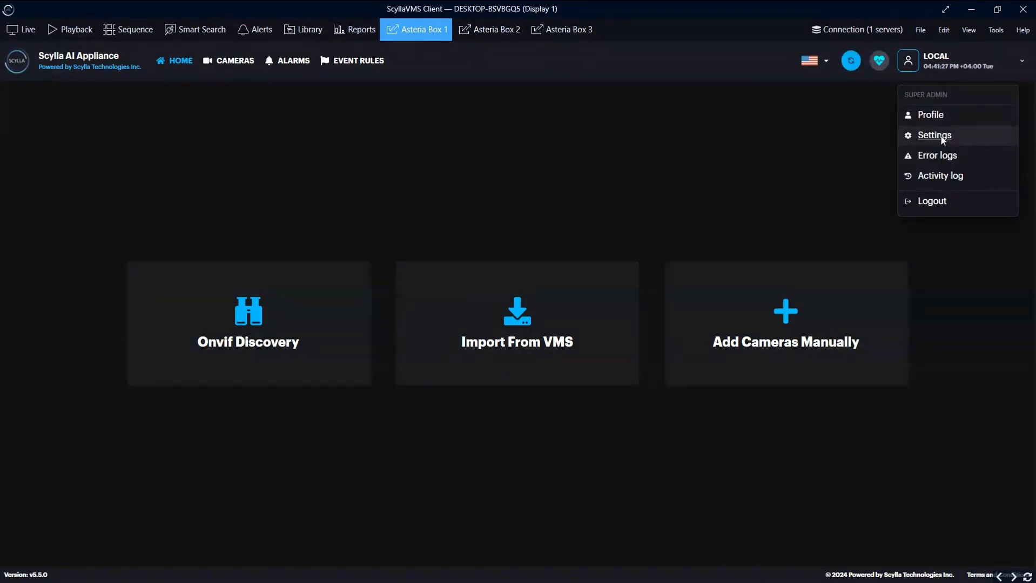
left_click(940, 136)
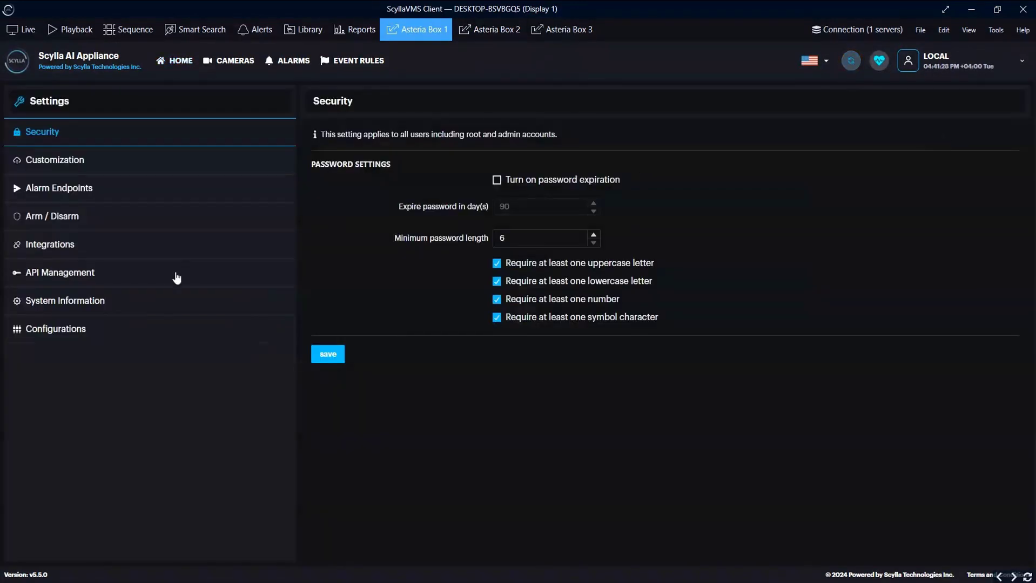
left_click(54, 249)
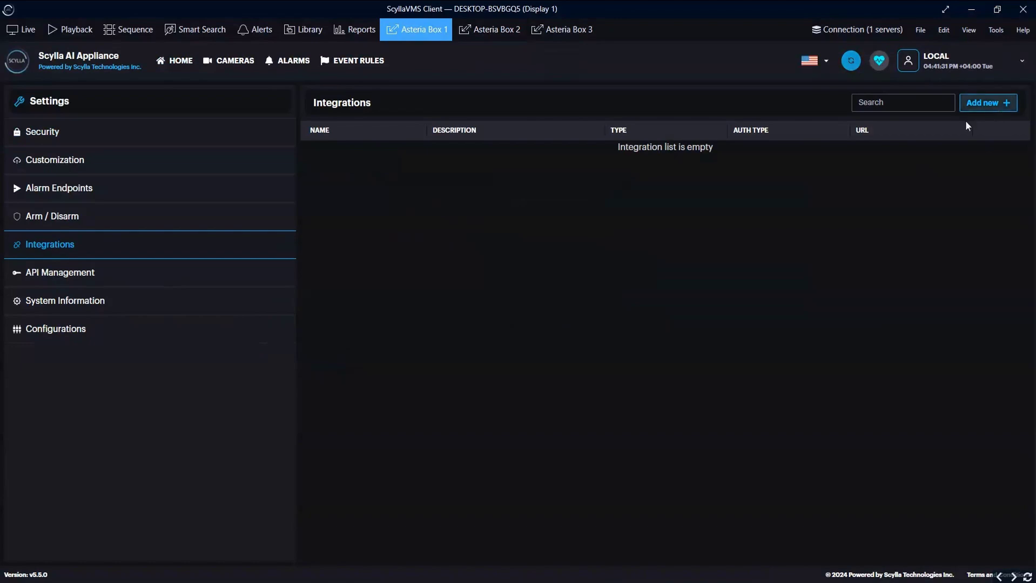
left_click(974, 103)
- Name the integration Scylla VMS, type Scylla VMS, server 192.168.11.106, port 8082
left_click(416, 165)
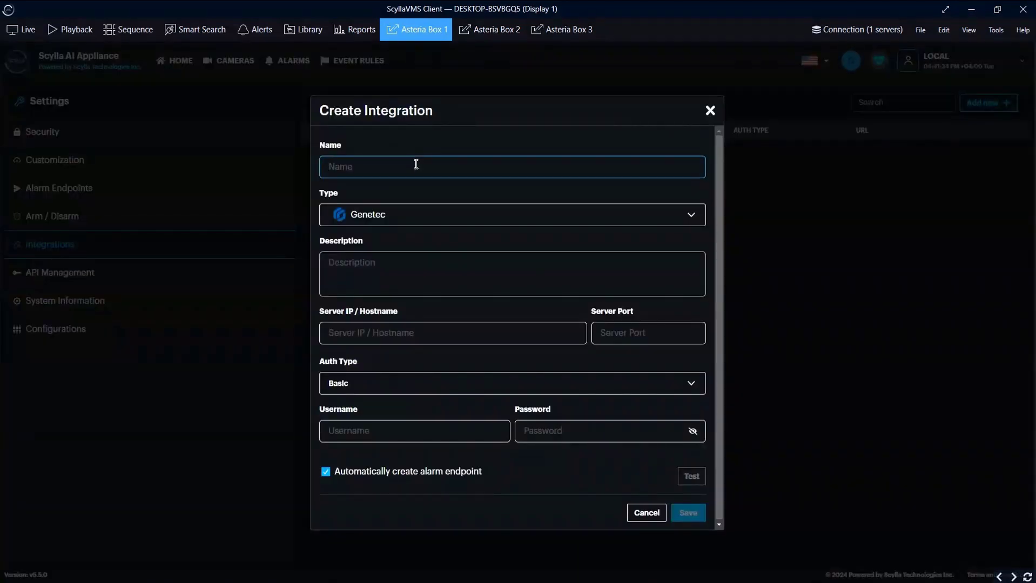
type("Scylla VMS")
left_click(391, 219)
left_click(377, 318)
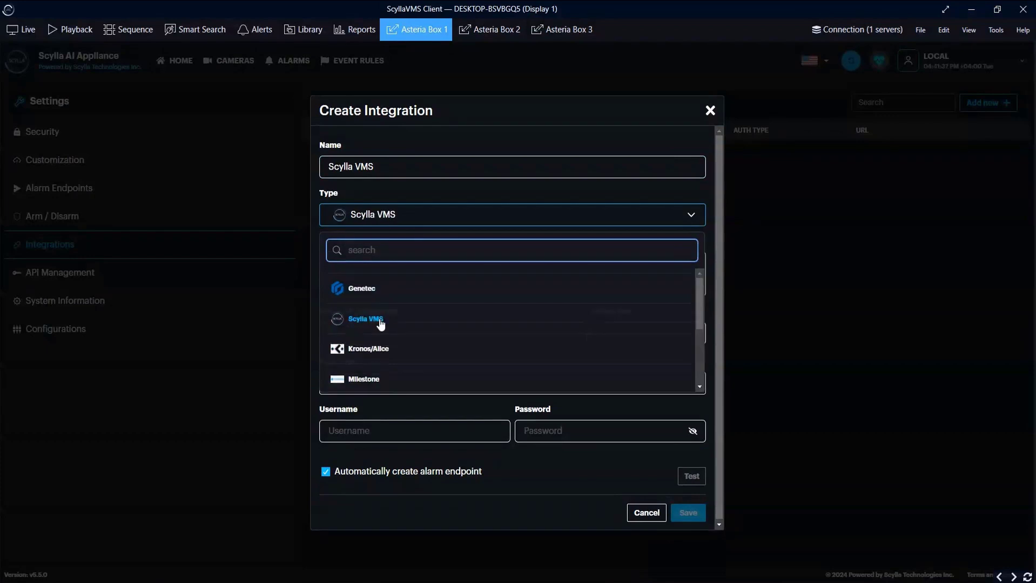
left_click(375, 330)
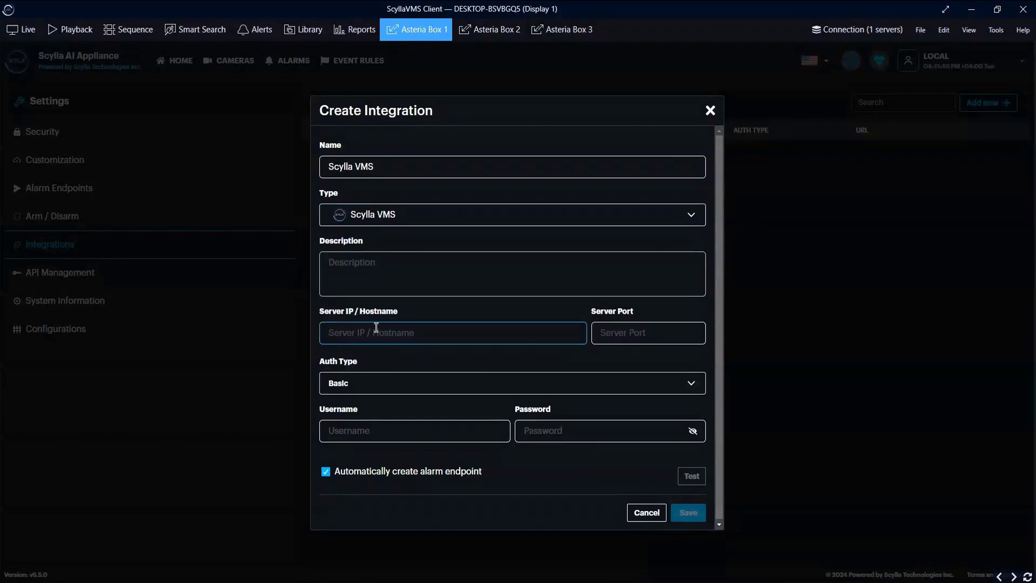
type("192.168.11.106")
left_click(628, 327)
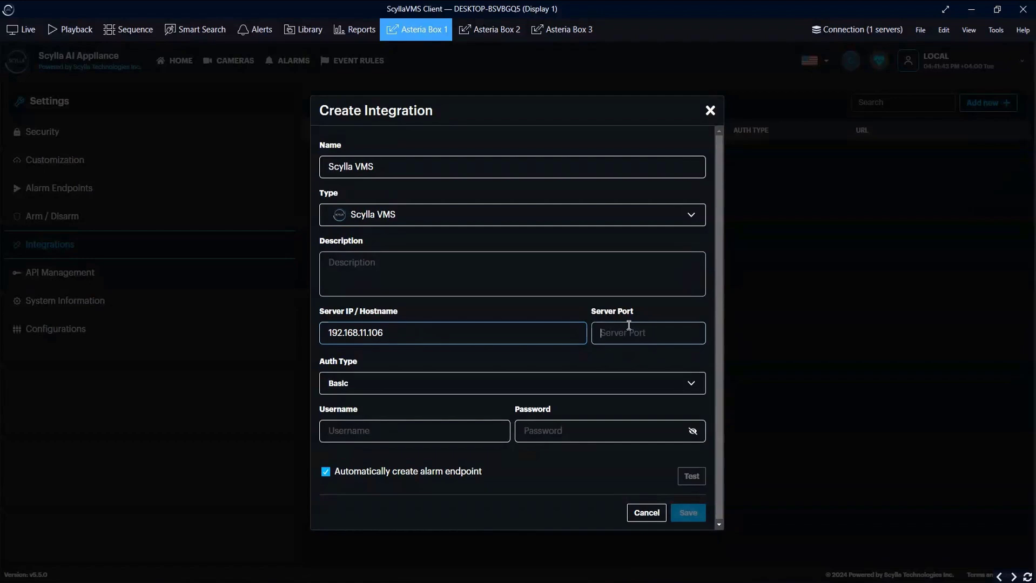
type("8082")
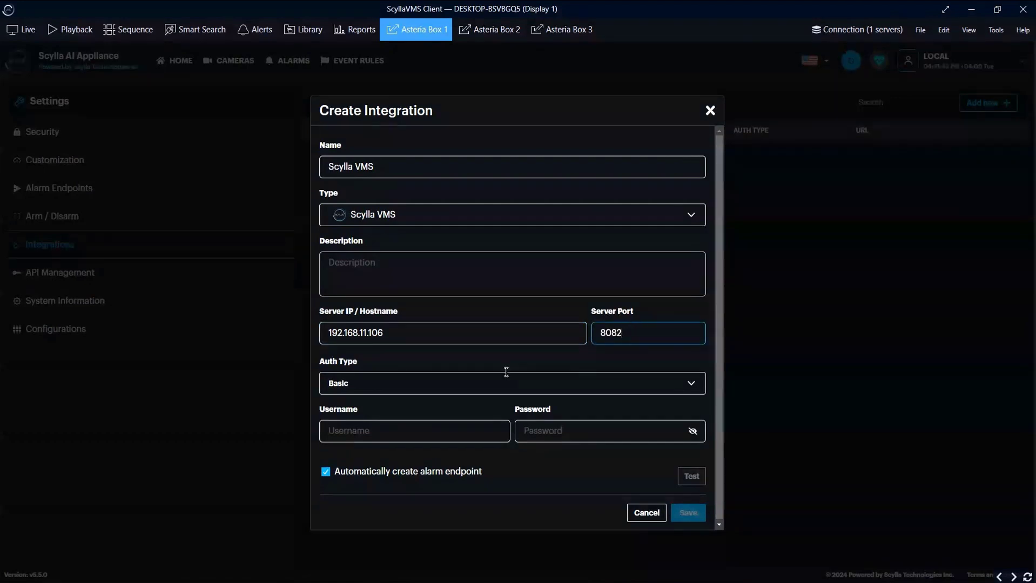
- Enter the basic-auth username and password, test the connection, and save the integration
left_click(433, 422)
type("admin")
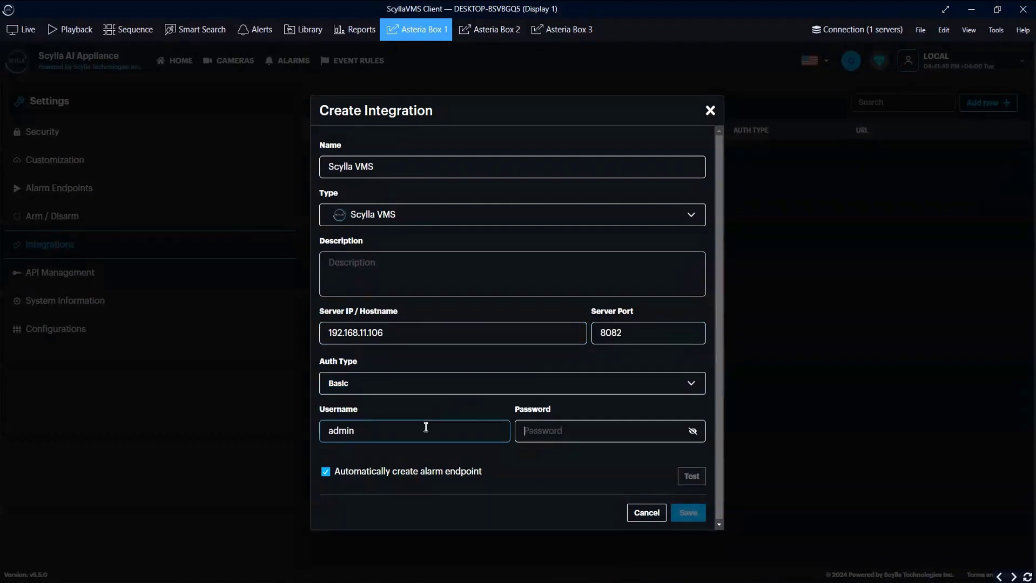
key("Tab")
type("adm")
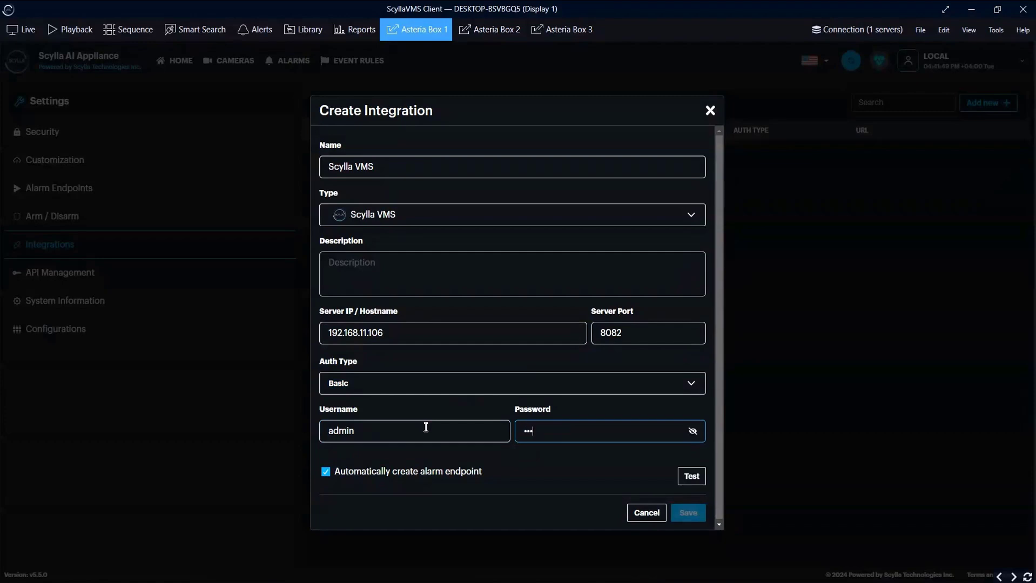
type("in12345")
left_click(683, 478)
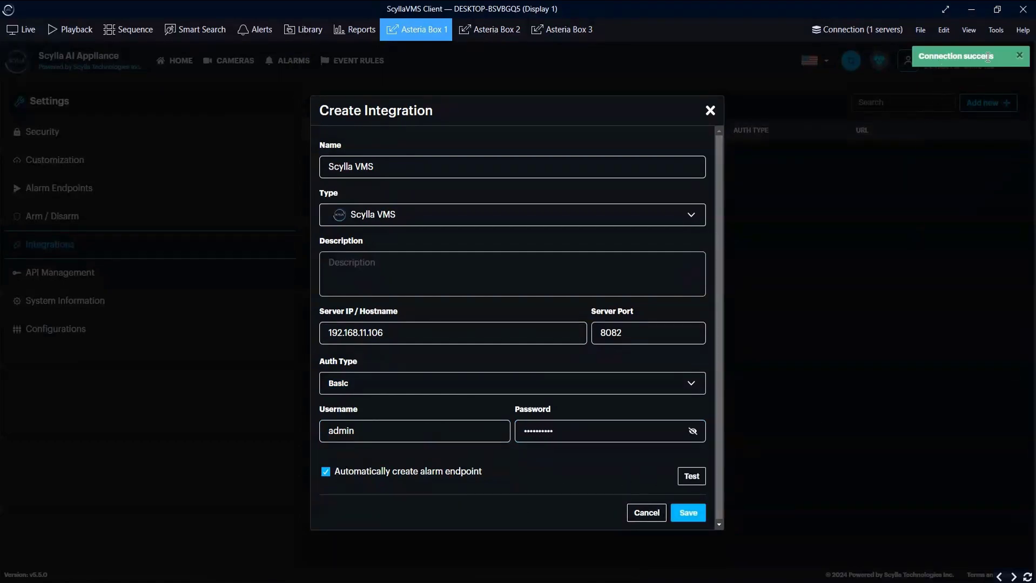
left_click(676, 520)
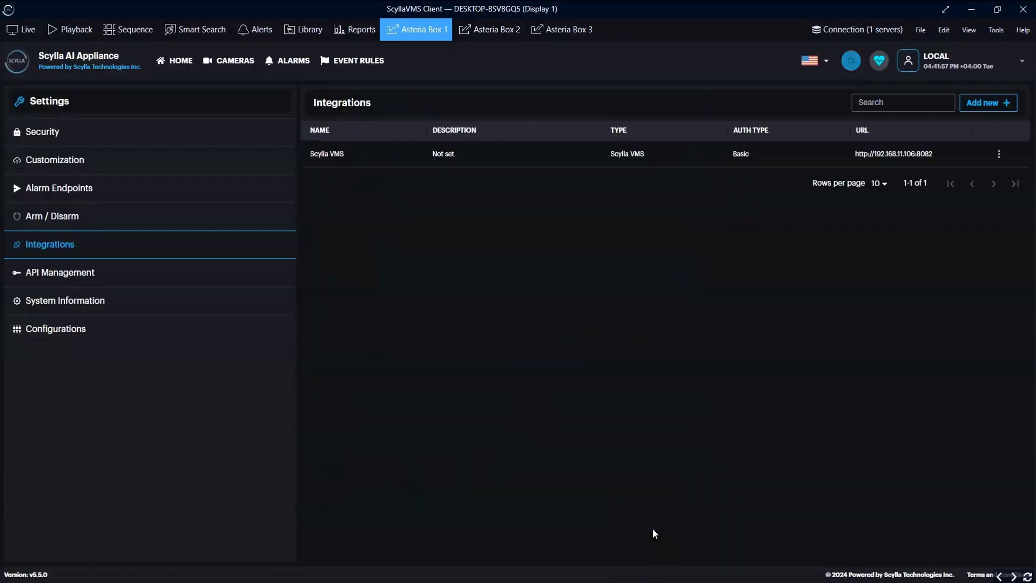
- Import the dev room camera from the Scylla VMS integration into the Cameras list
left_click(243, 67)
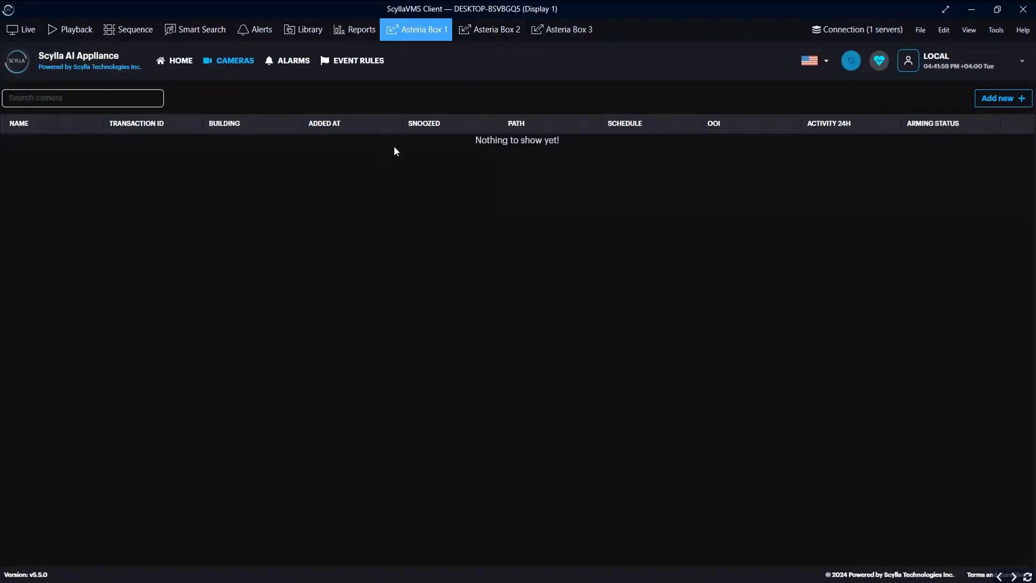
left_click(1025, 100)
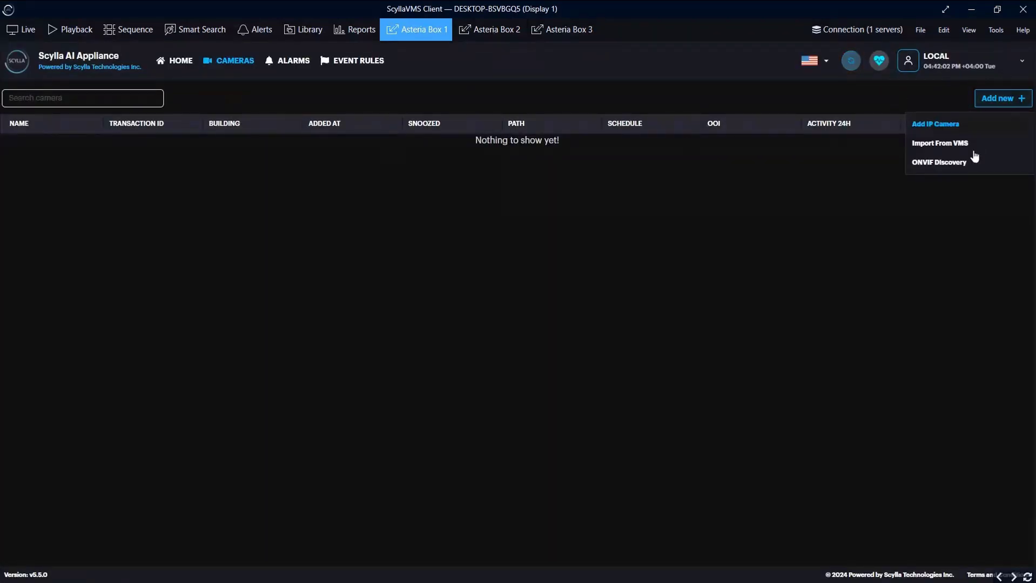
left_click(955, 151)
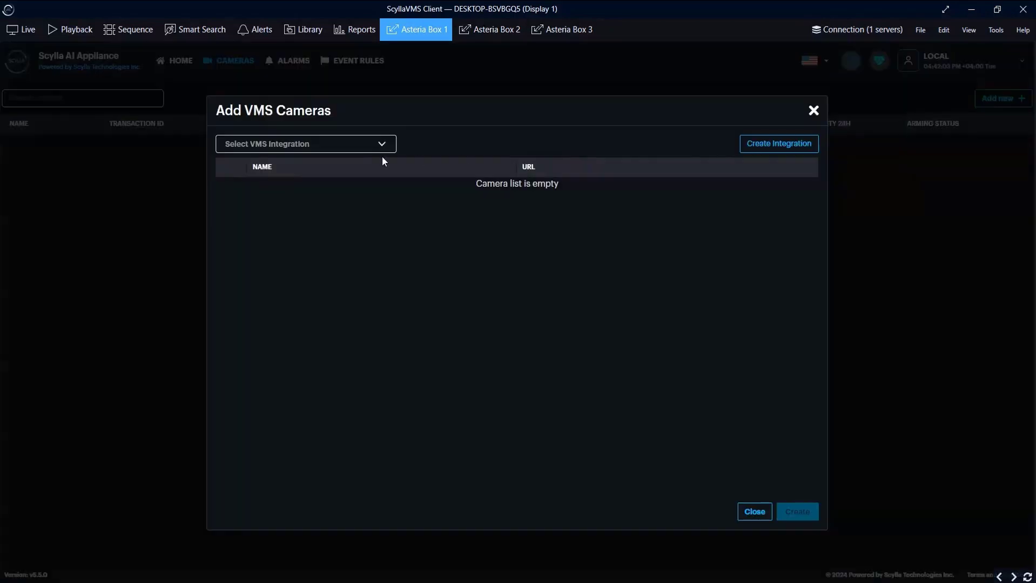
left_click(347, 145)
left_click(259, 221)
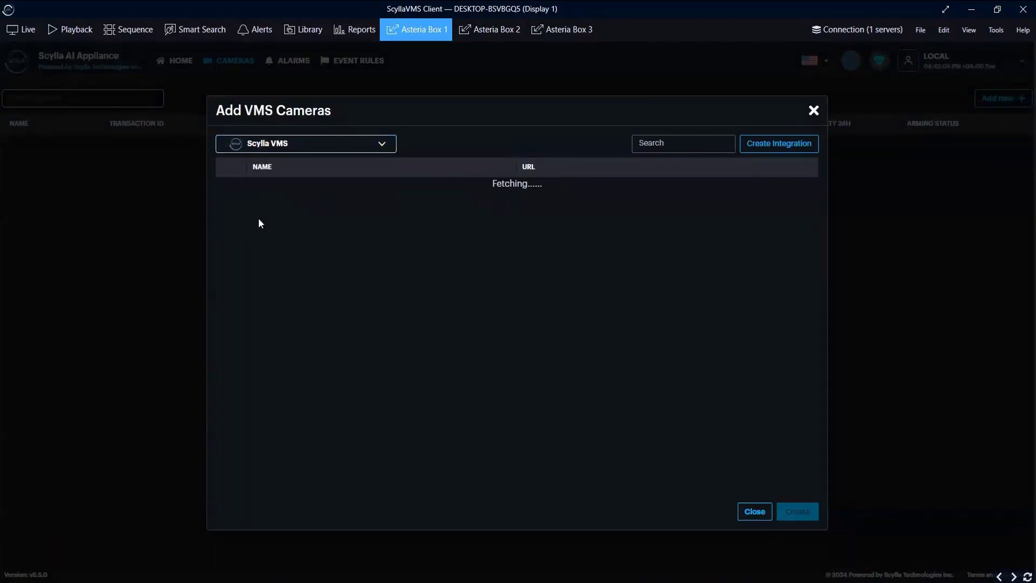
left_click(231, 193)
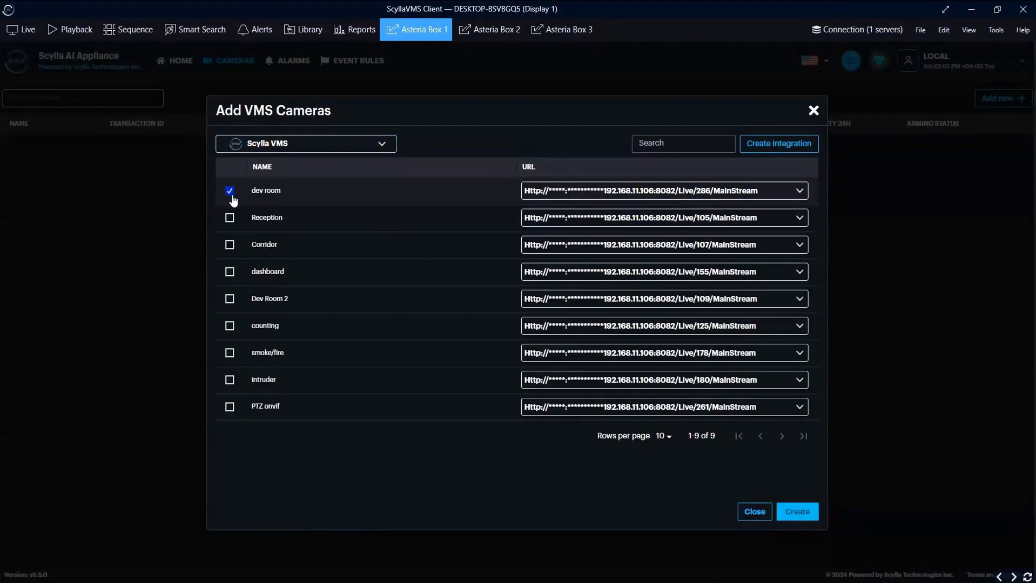
left_click(797, 515)
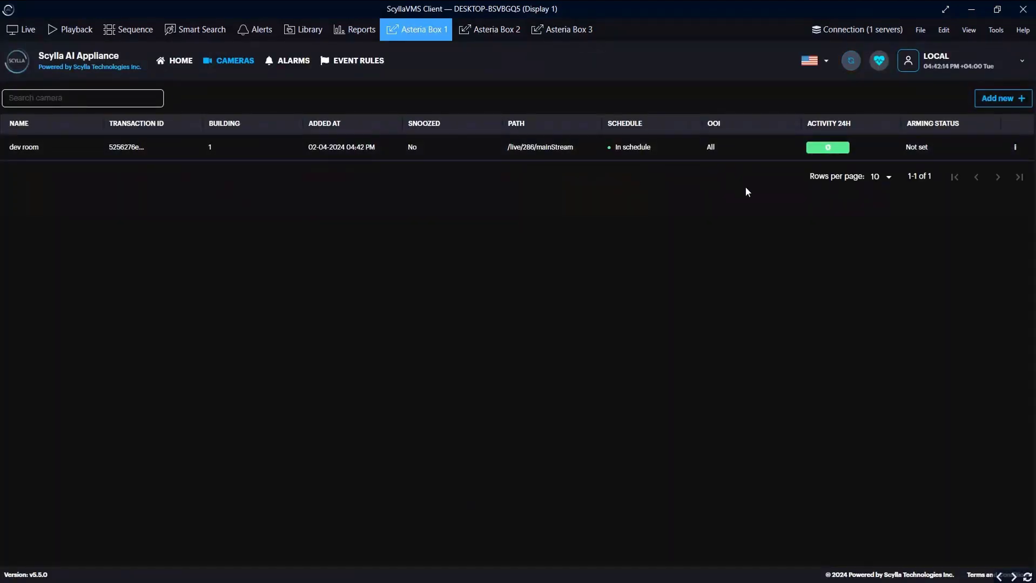
- Create a 'Send alarm to VMS' rule for Intruder Detection on the dev room camera
left_click(373, 60)
left_click(966, 132)
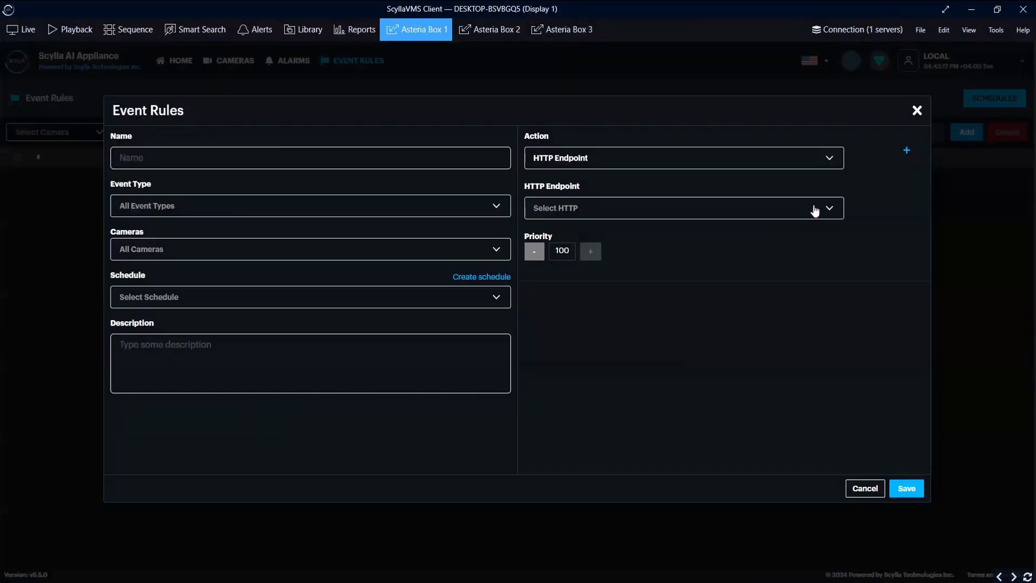
left_click(284, 155)
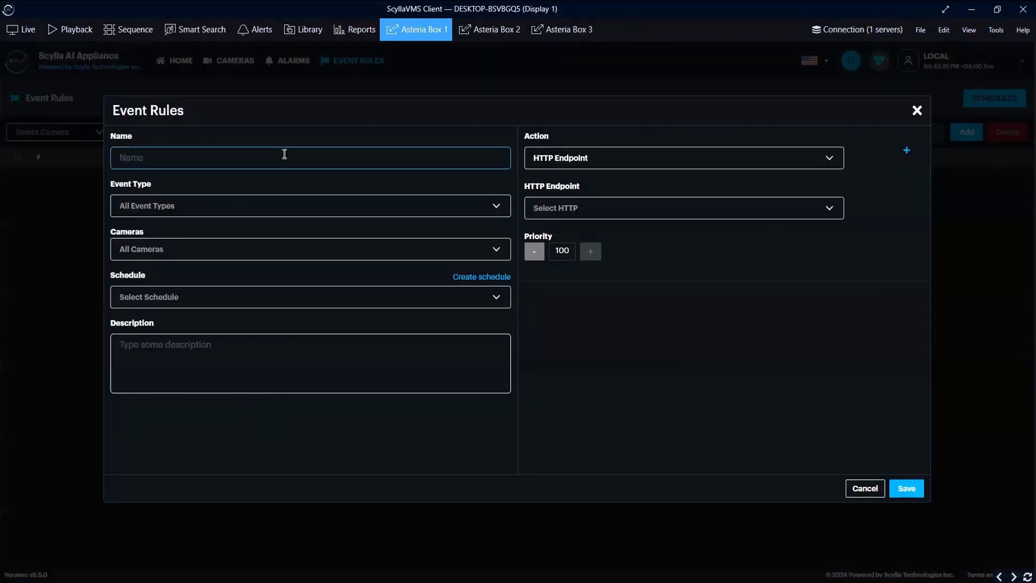
type("Send alarm to VMS")
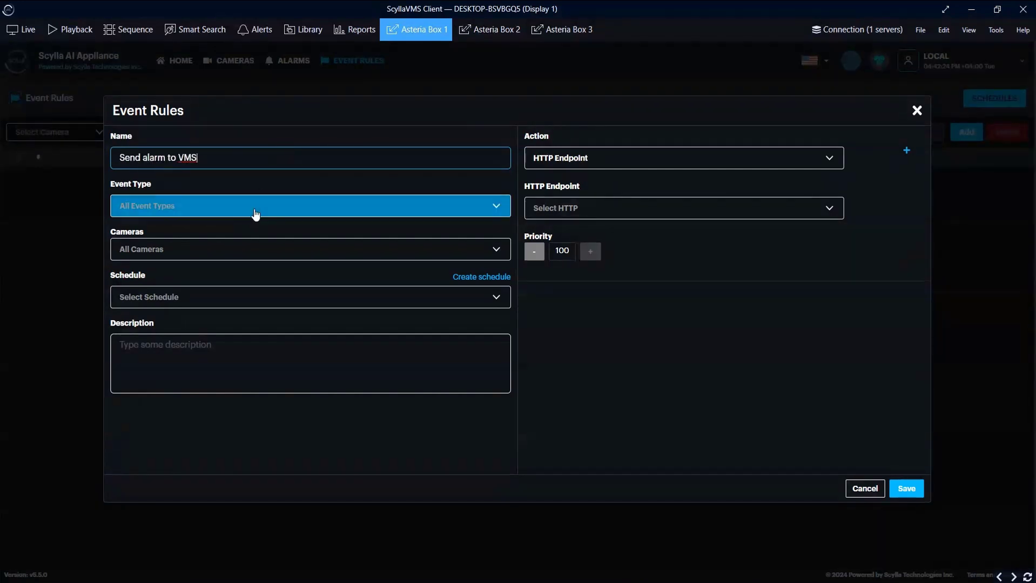
left_click(254, 214)
left_click(143, 283)
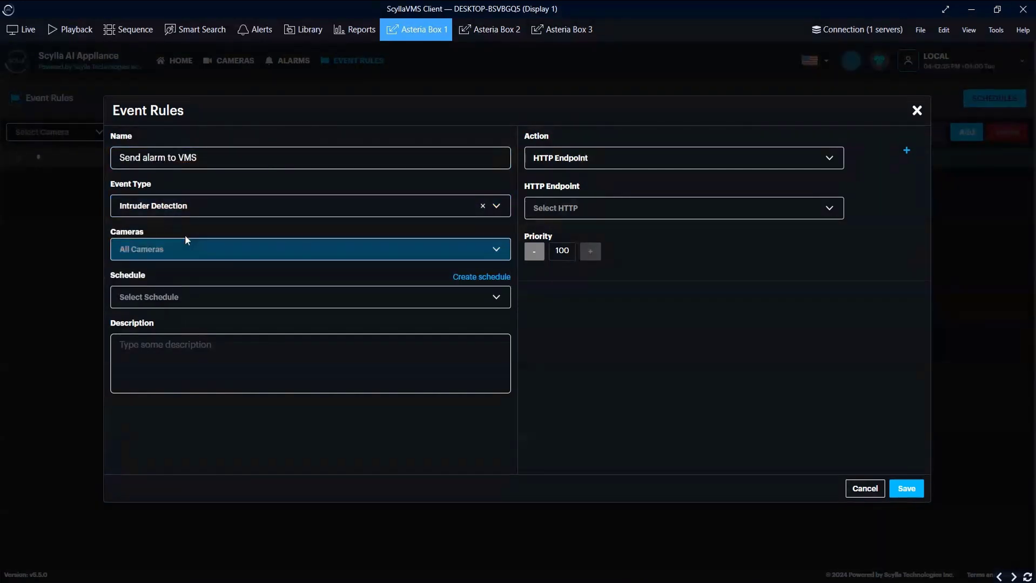
left_click(184, 249)
left_click(123, 344)
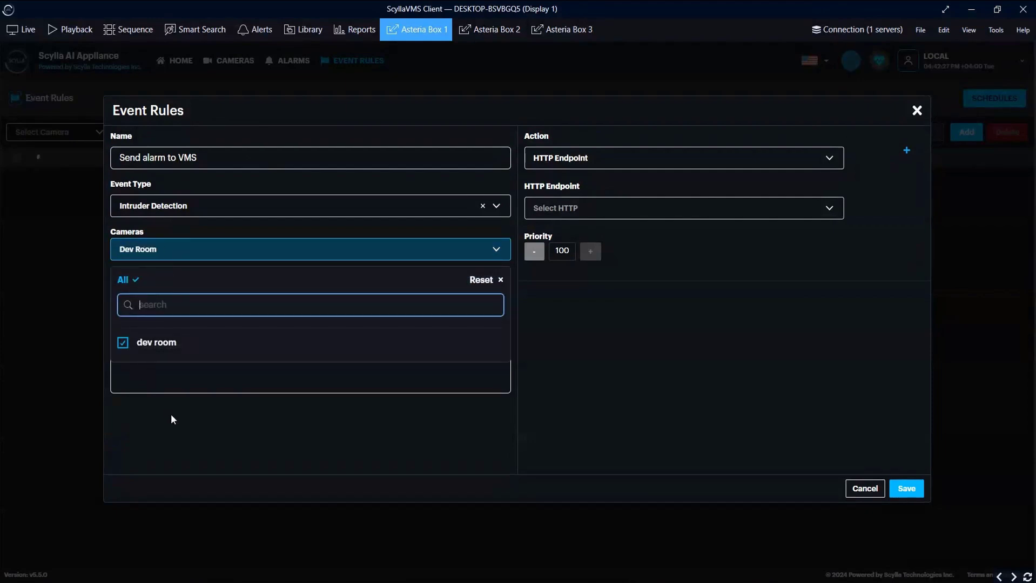
left_click(171, 414)
- Give the rule a 24/7 schedule and Scylla VMS endpoint, save, and confirm the restart
left_click(162, 300)
left_click(129, 378)
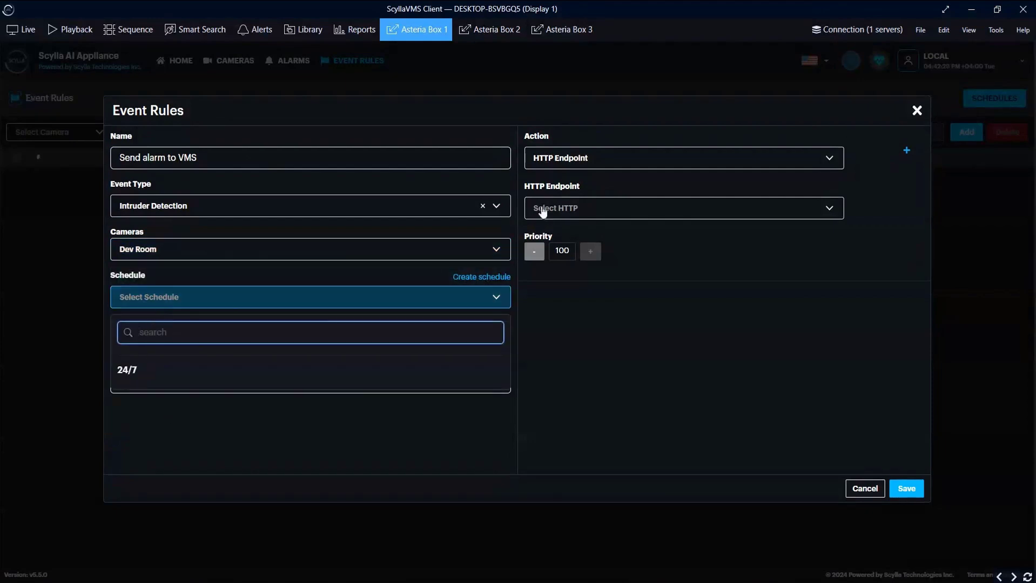
left_click(630, 208)
left_click(564, 287)
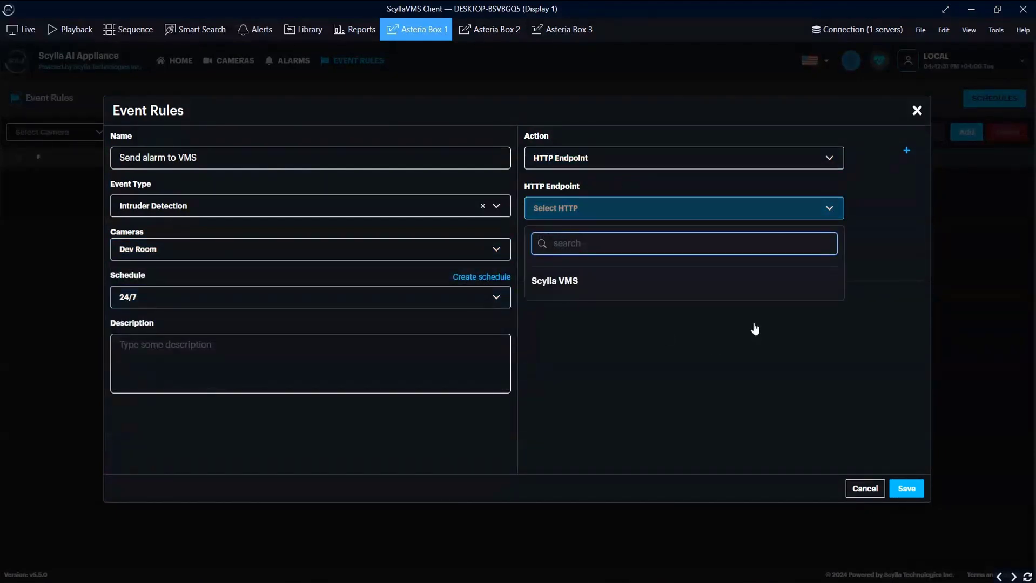
left_click(911, 490)
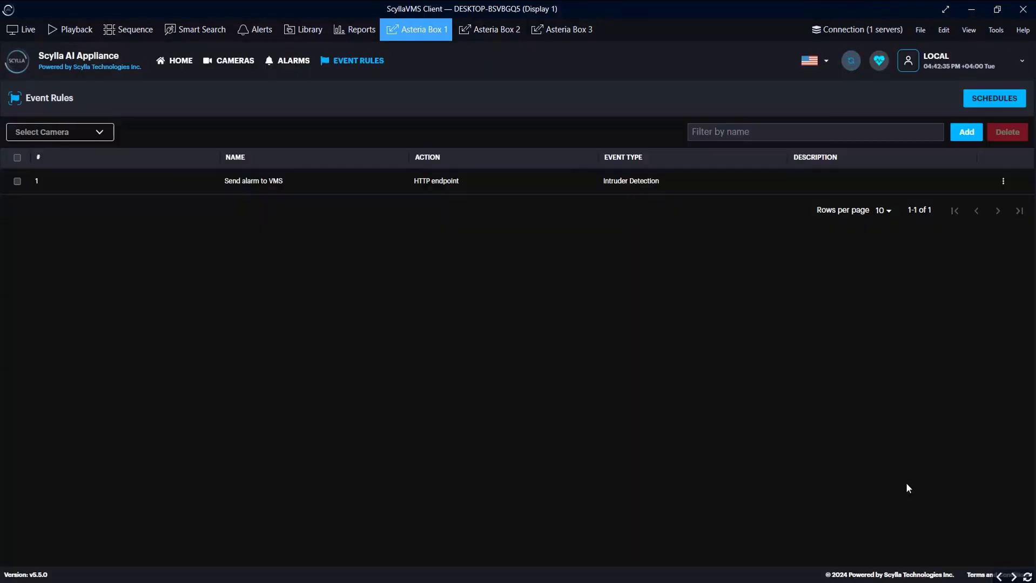
left_click(851, 60)
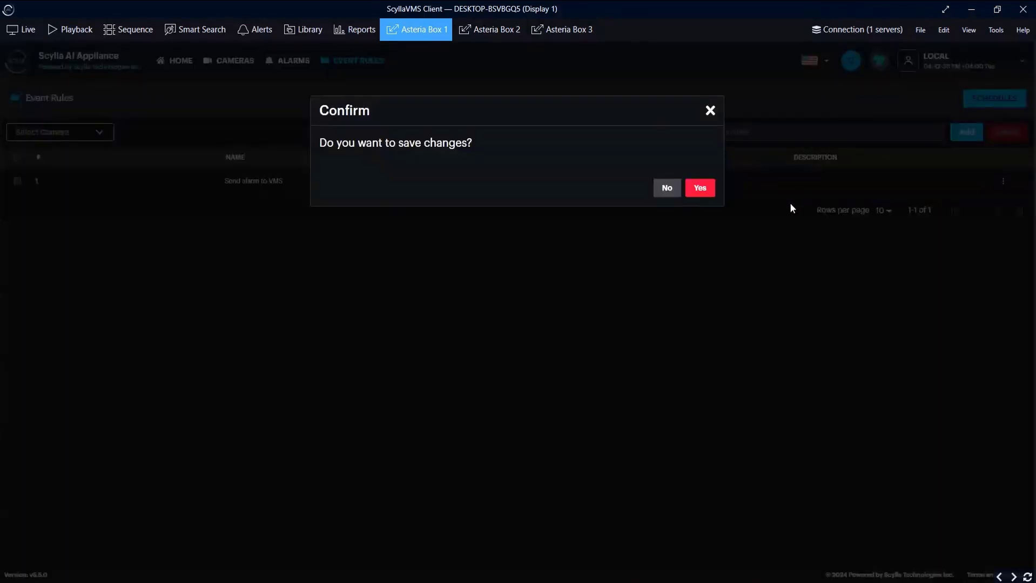
left_click(704, 189)
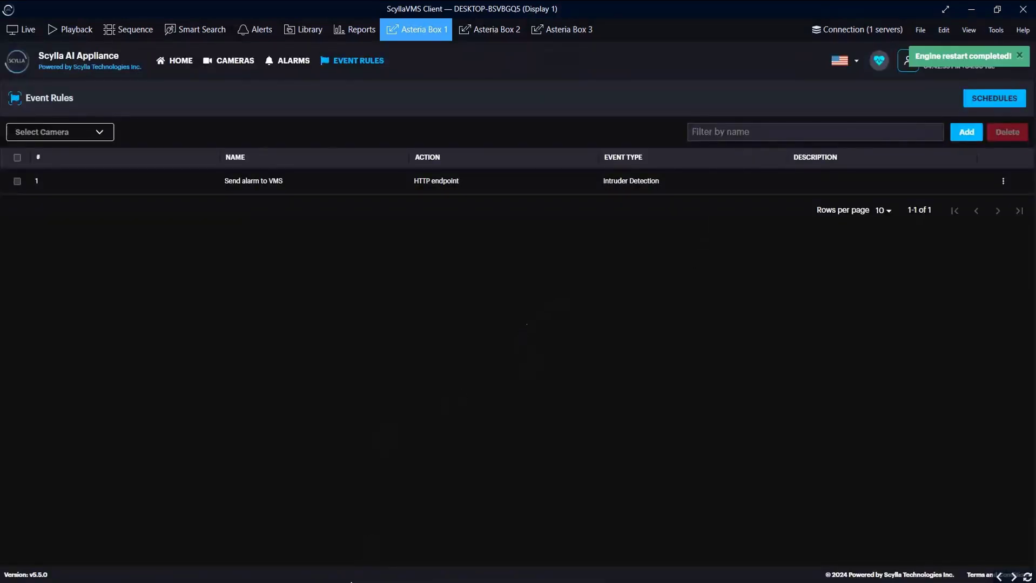
- In the Management Console, create a new external service group titled Asteria
left_click(358, 543)
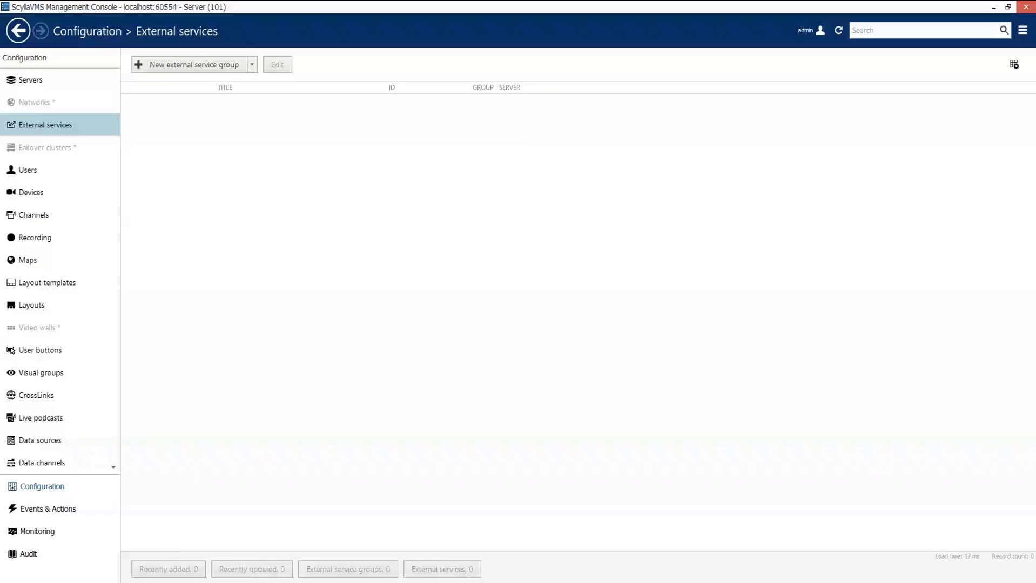
left_click(56, 82)
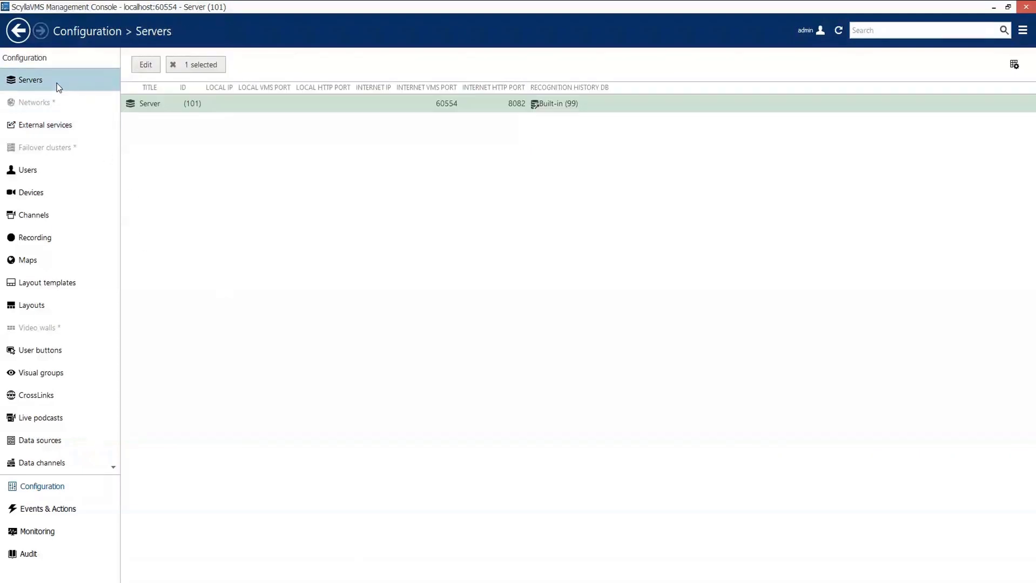
left_click(78, 134)
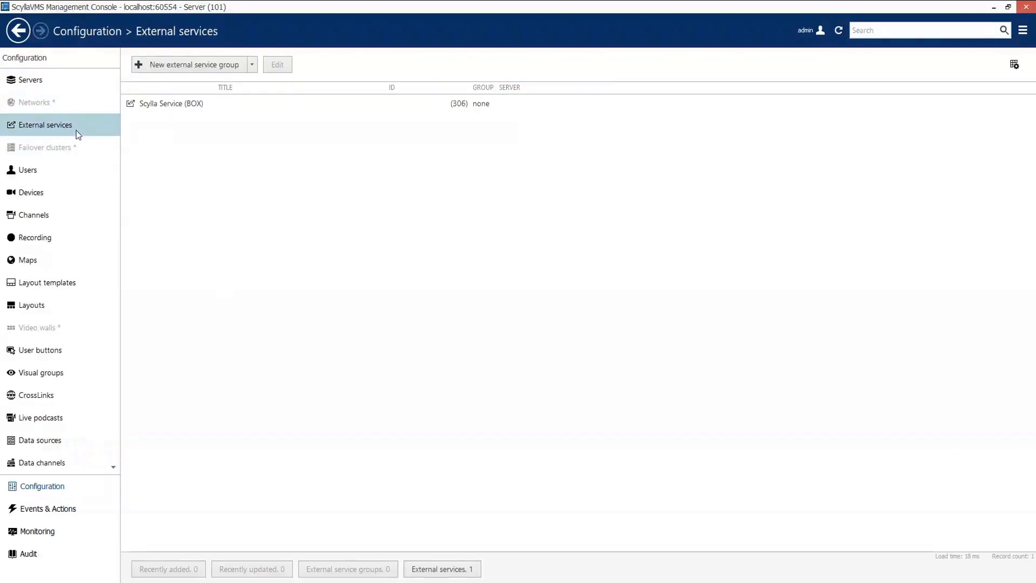
left_click(220, 68)
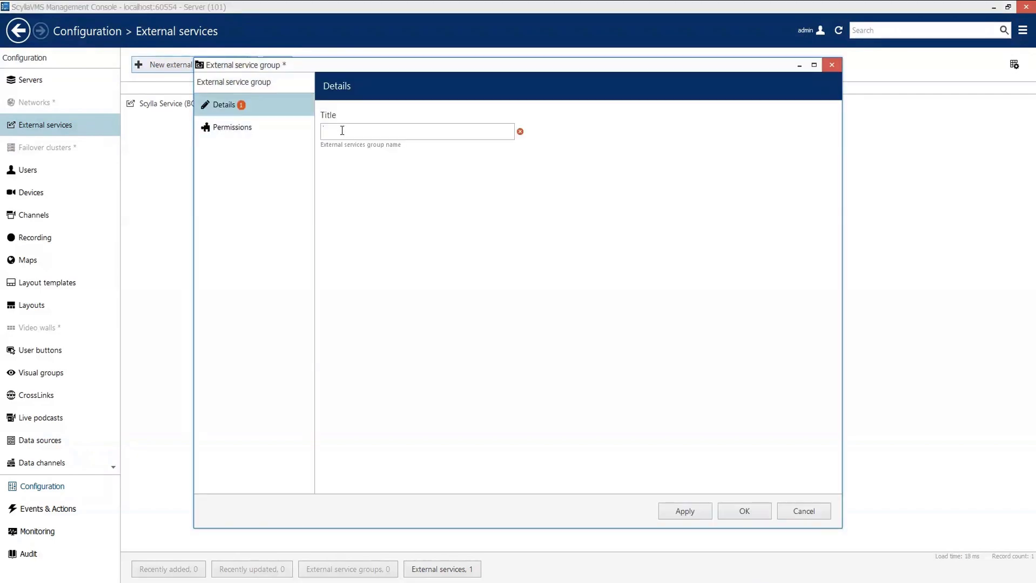
type("Asteria")
left_click(737, 513)
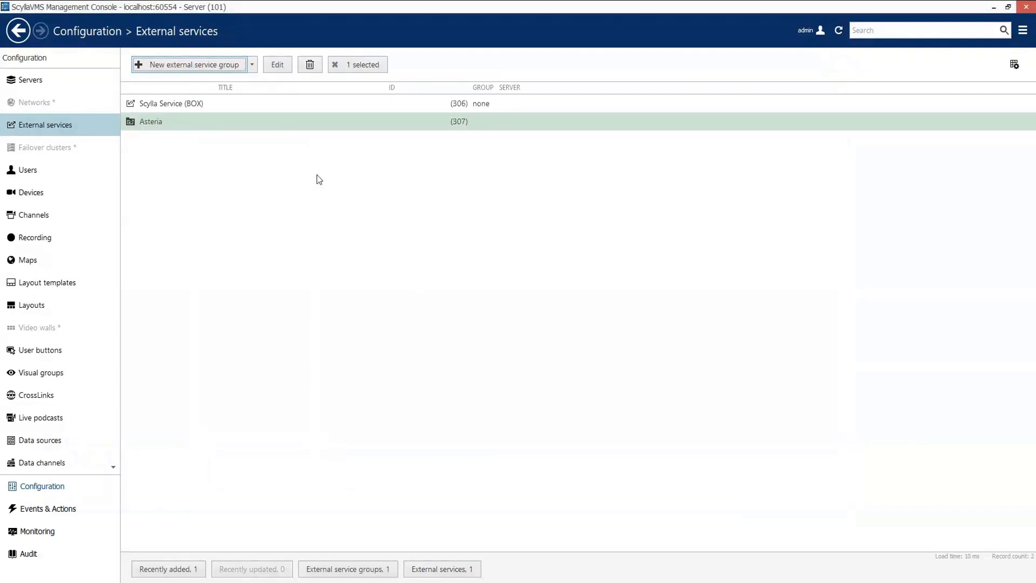
- Move Scylla Service (BOX) into the Asteria group and save the service
left_click(186, 106)
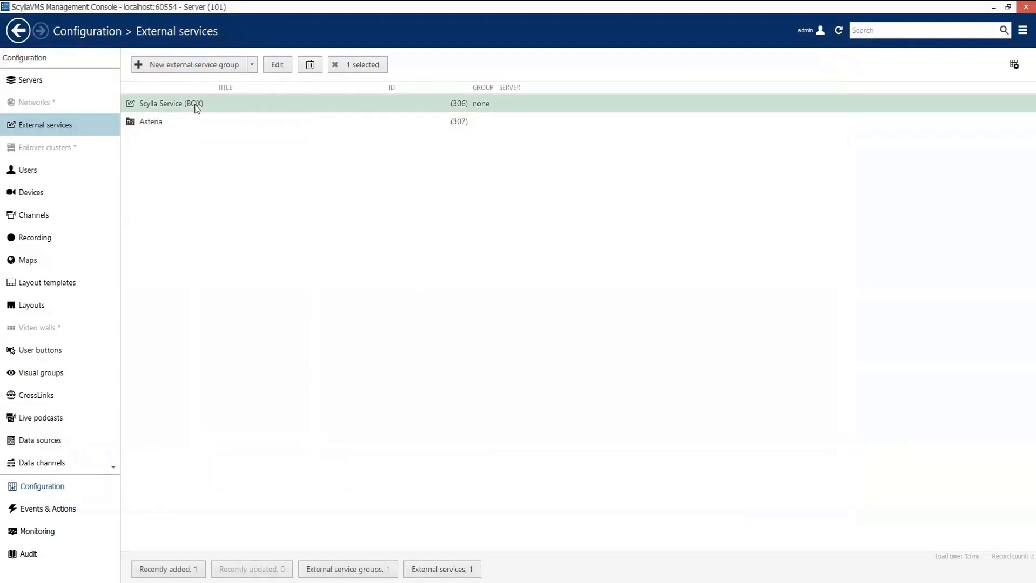
left_click(277, 64)
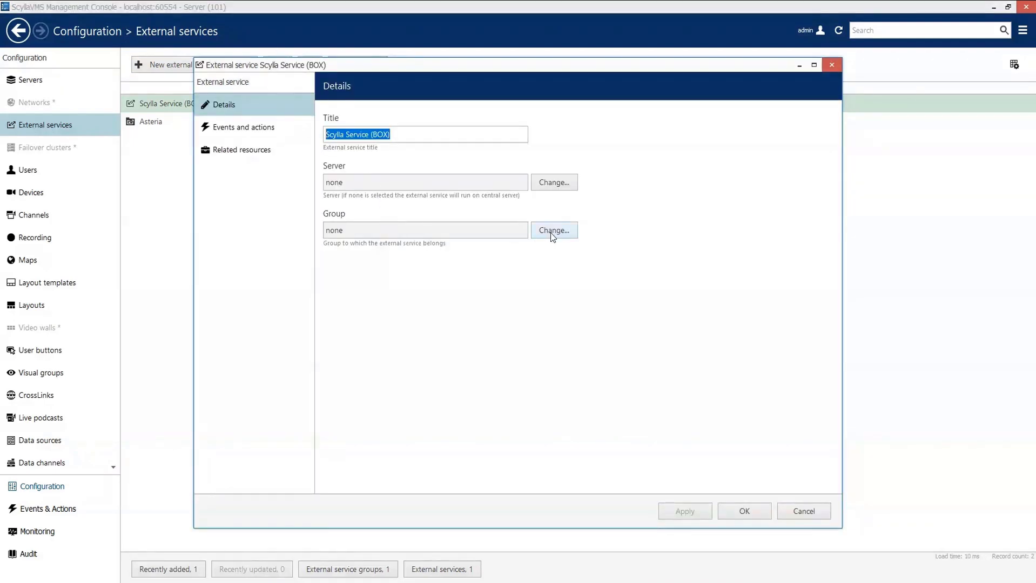
left_click(552, 232)
double_click(423, 245)
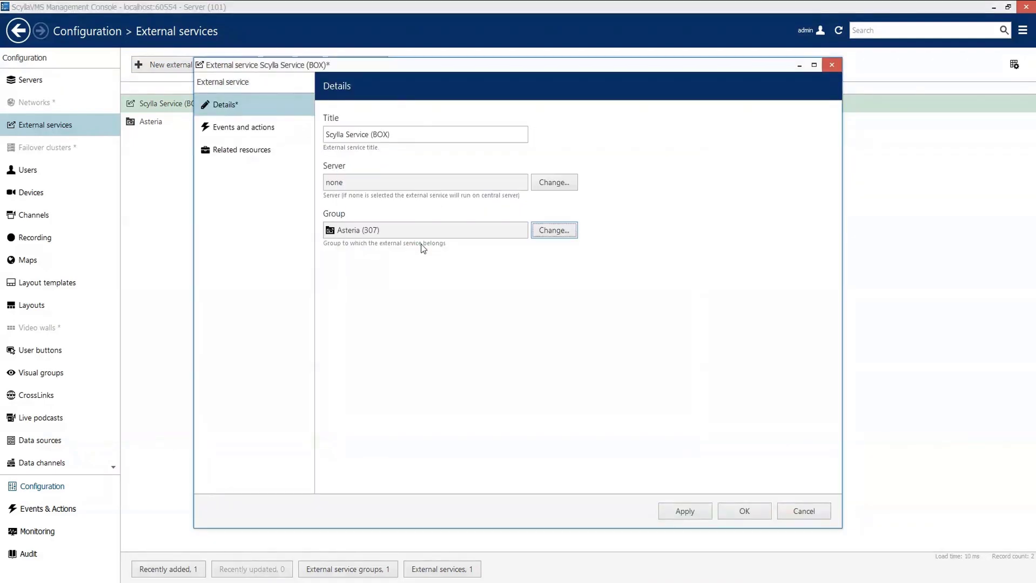
left_click(701, 511)
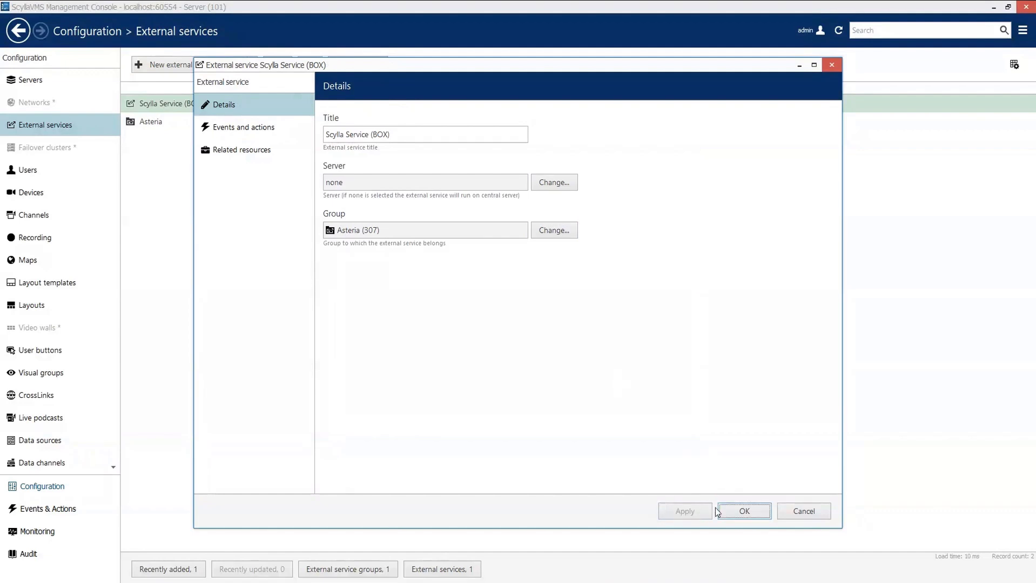
left_click(746, 510)
- Create a new External service event with dev room 1 as its source
left_click(71, 510)
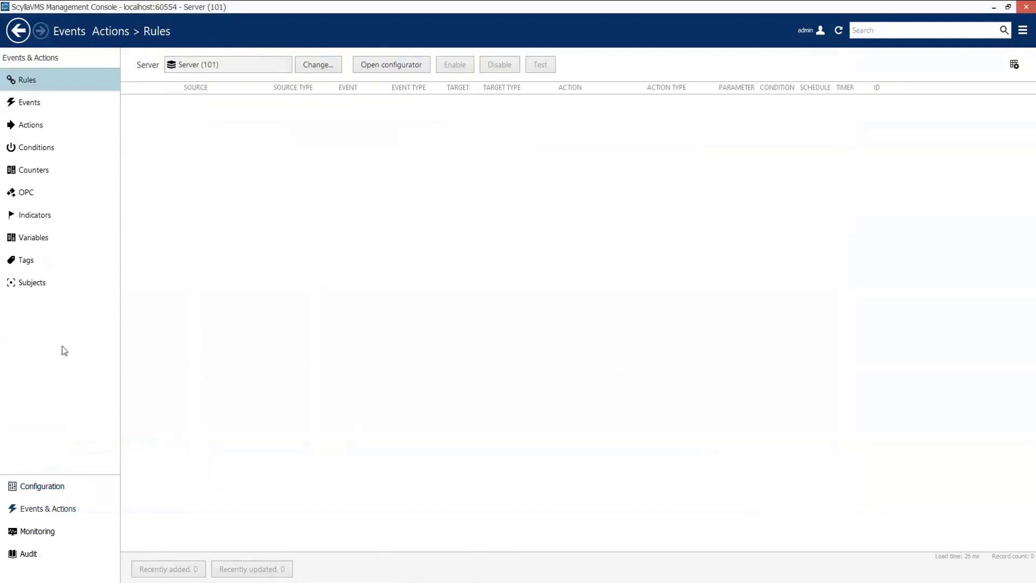
left_click(79, 108)
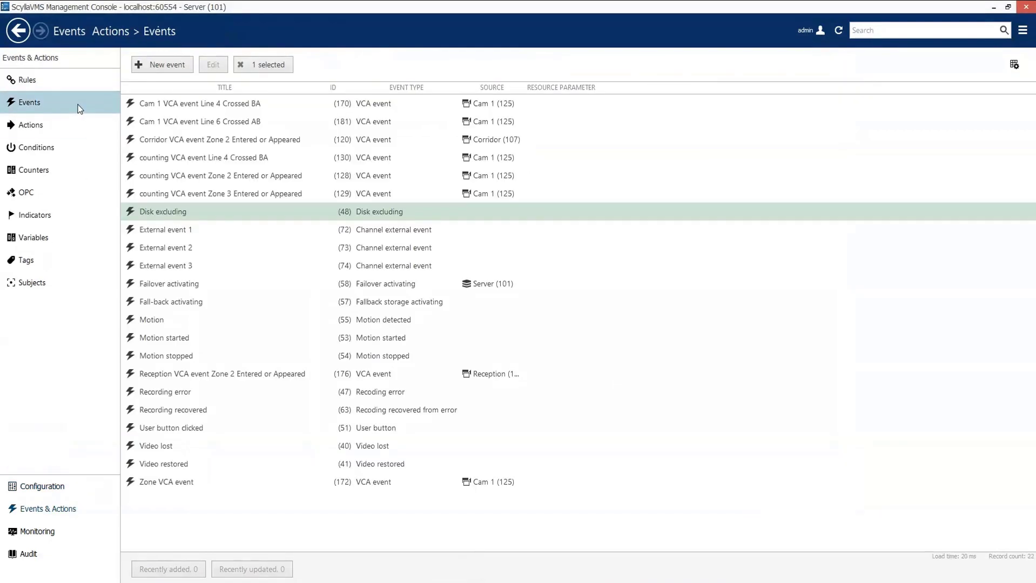
left_click(167, 65)
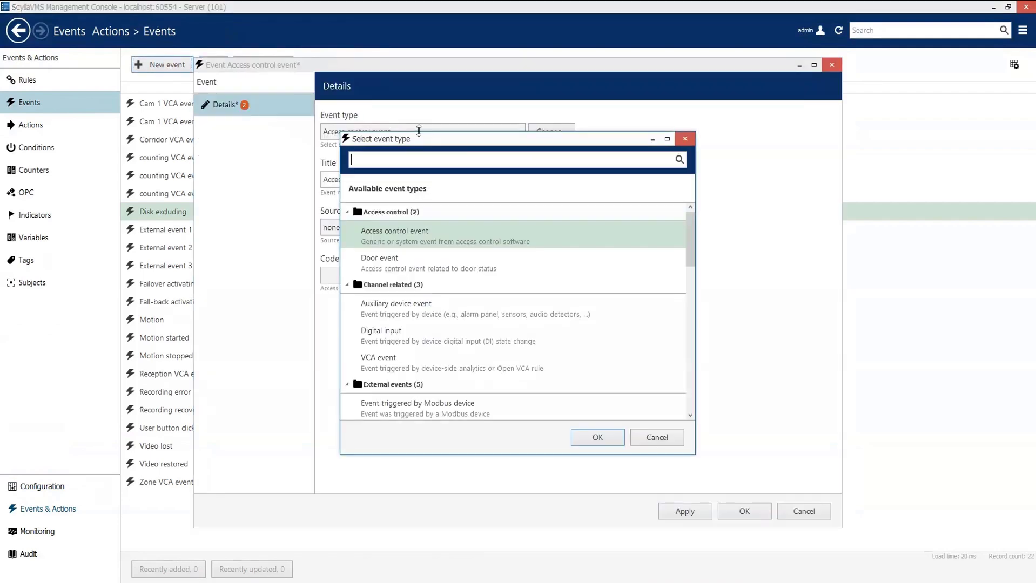
type("http")
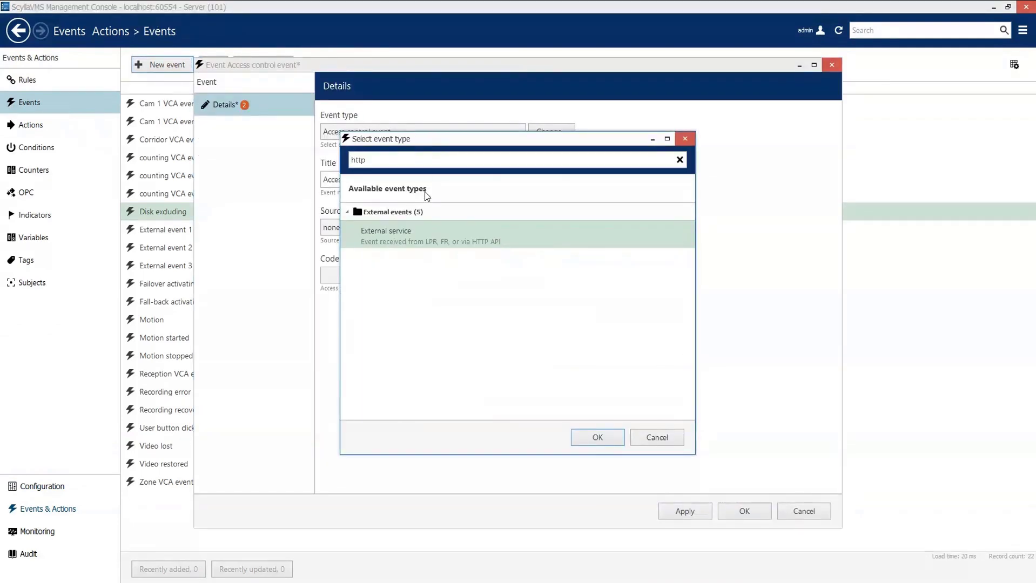
double_click(431, 237)
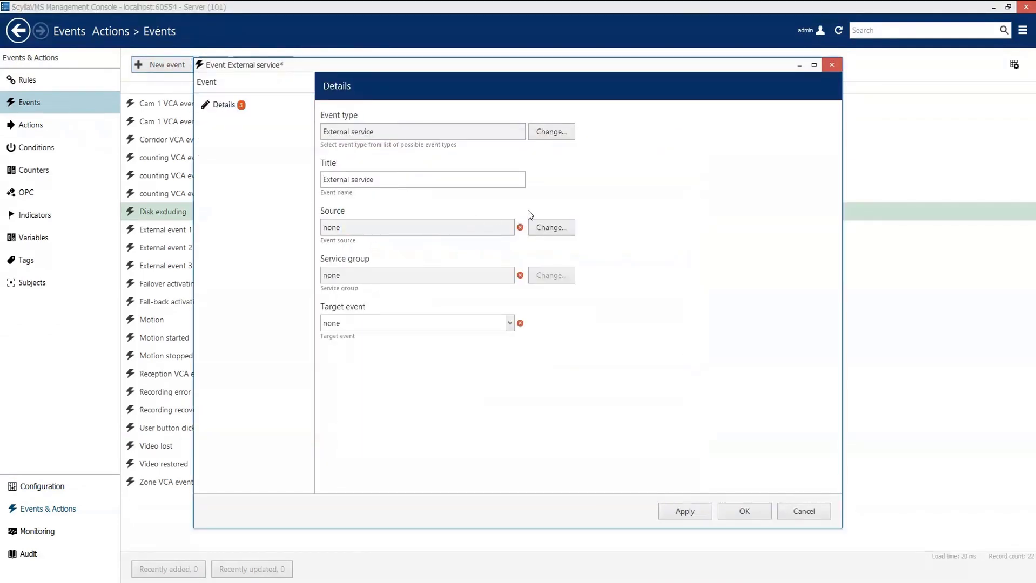
left_click(543, 226)
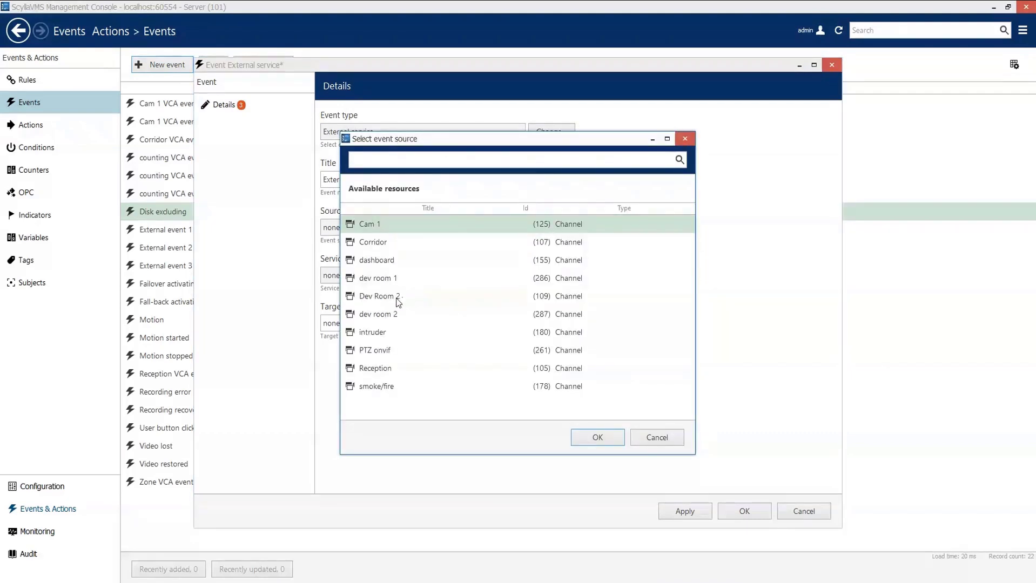
double_click(382, 279)
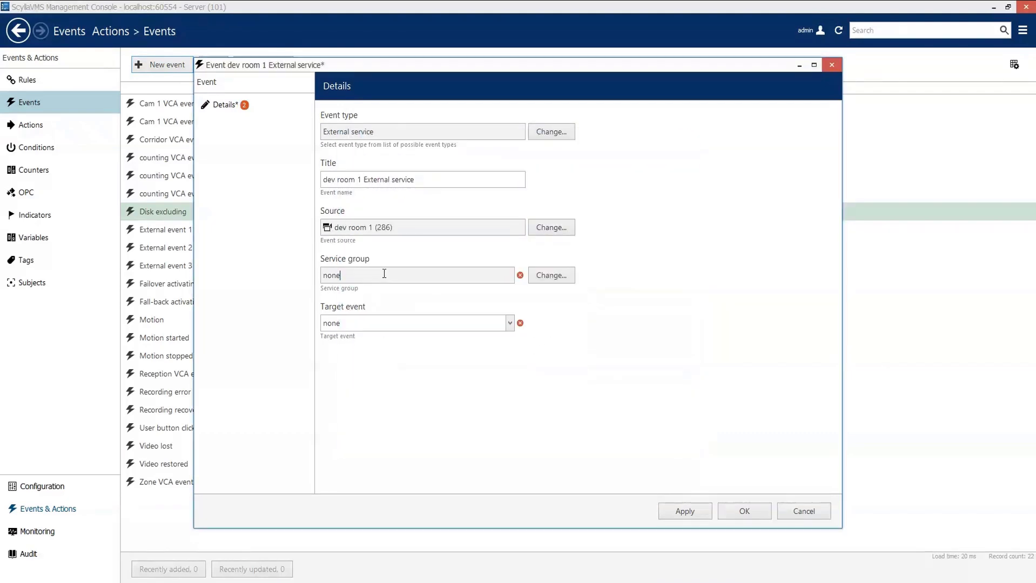
- Set the event's service group to Asteria and target event to Intruder Detection System, then save
left_click(551, 275)
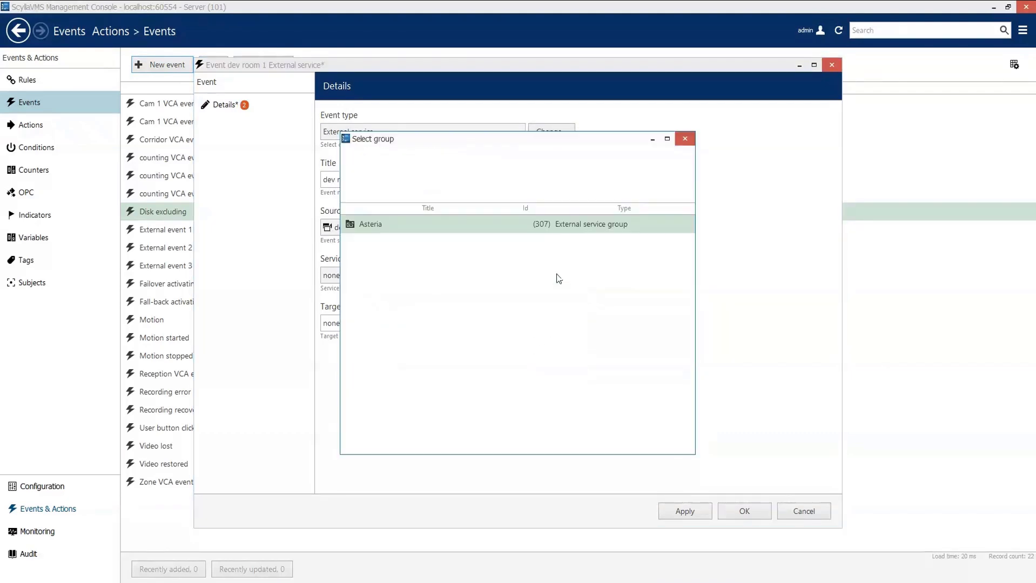
left_click(400, 229)
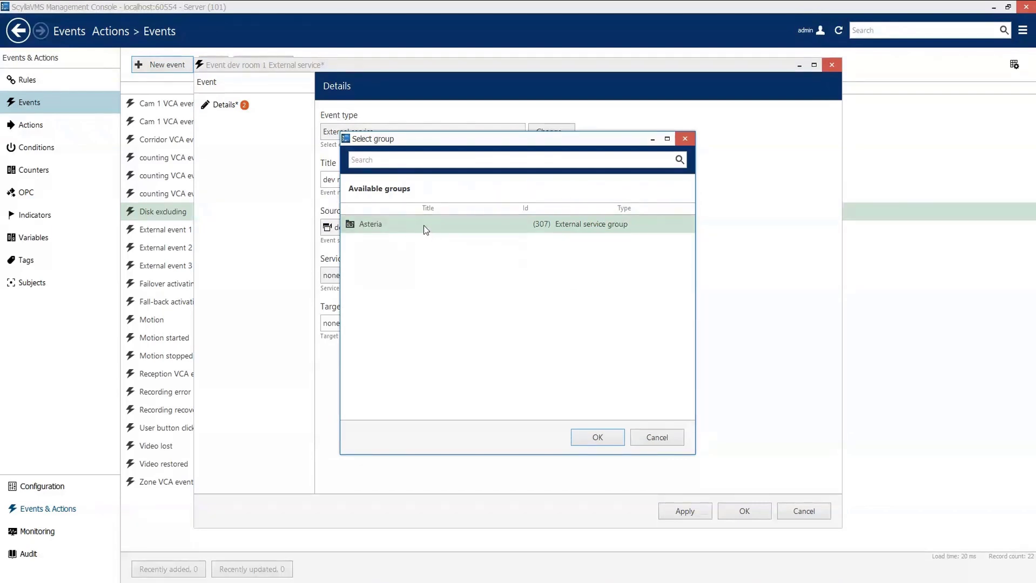
double_click(424, 225)
left_click(486, 324)
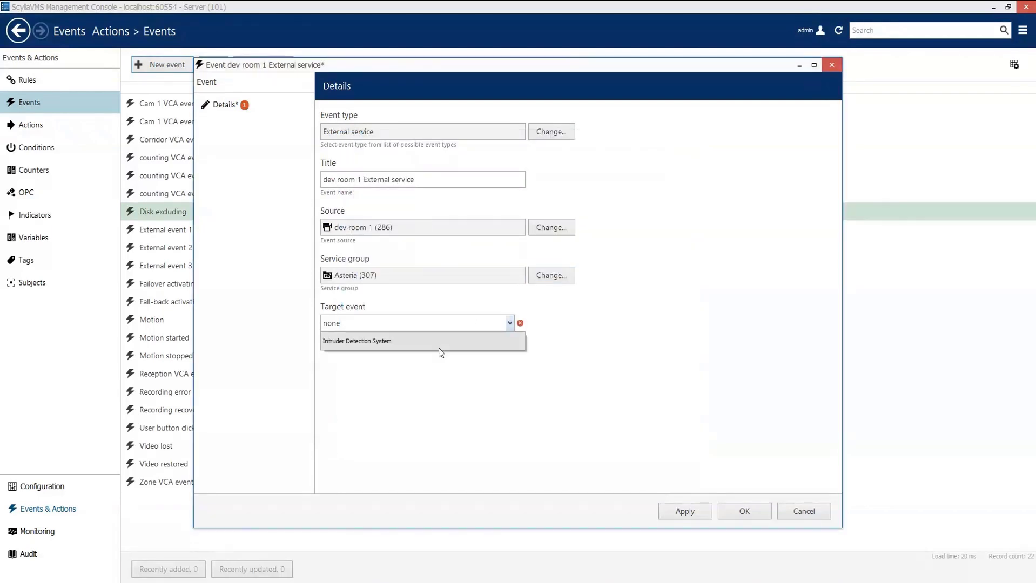
left_click(441, 347)
left_click(693, 511)
left_click(740, 512)
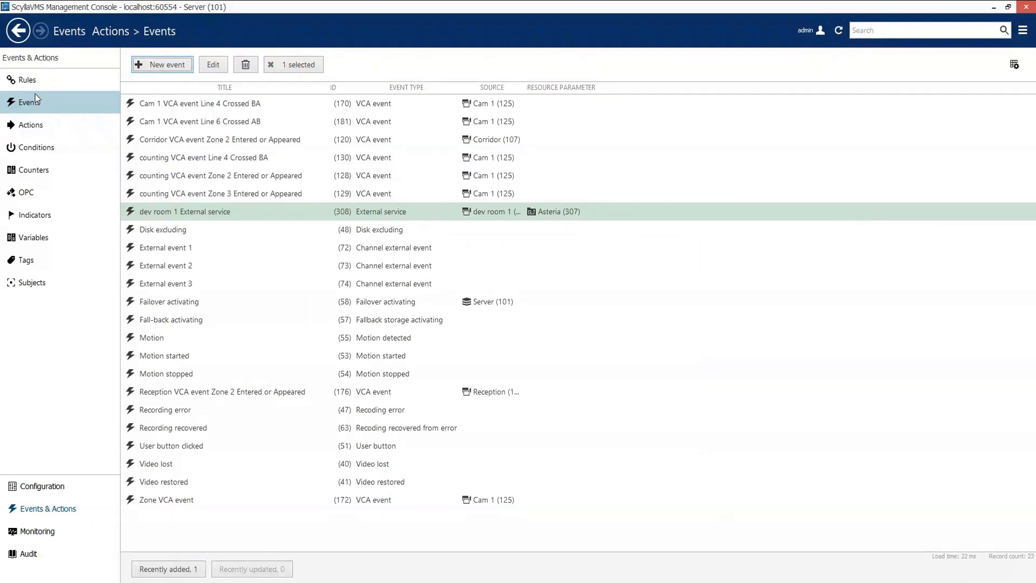
left_click(39, 79)
- Start a new rule from the dev room 1 External service event
left_click(378, 67)
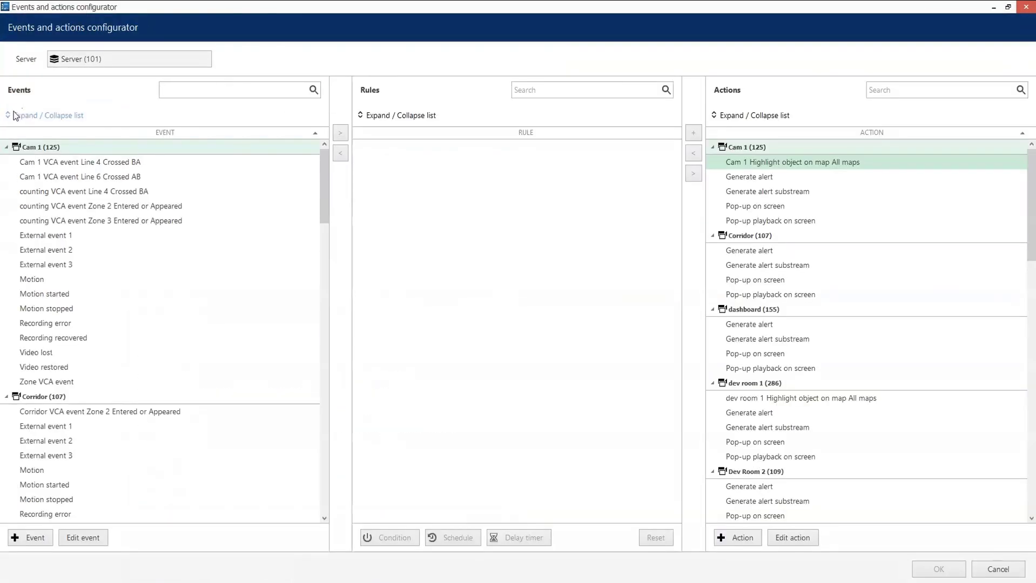
left_click(10, 117)
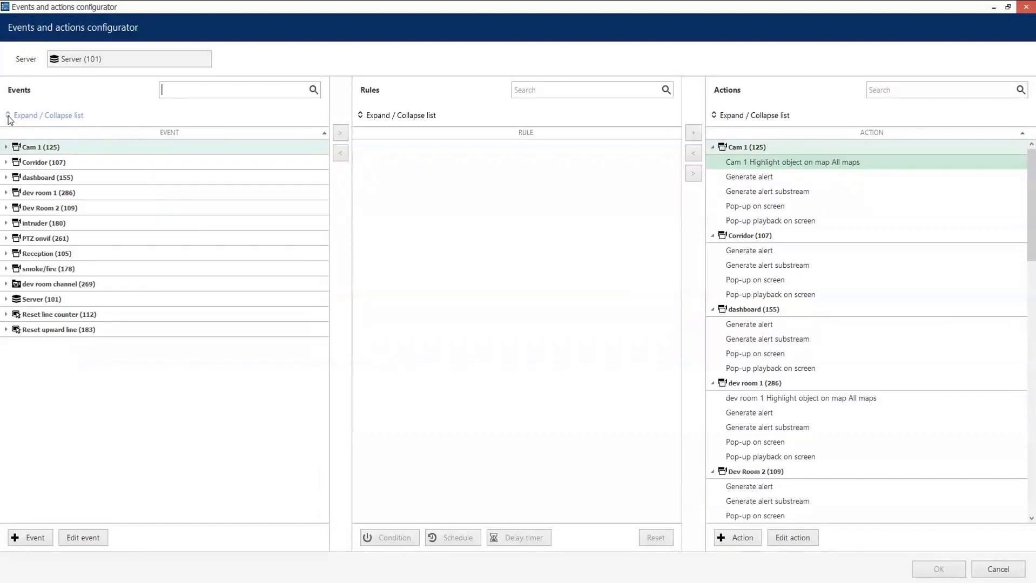
left_click(7, 193)
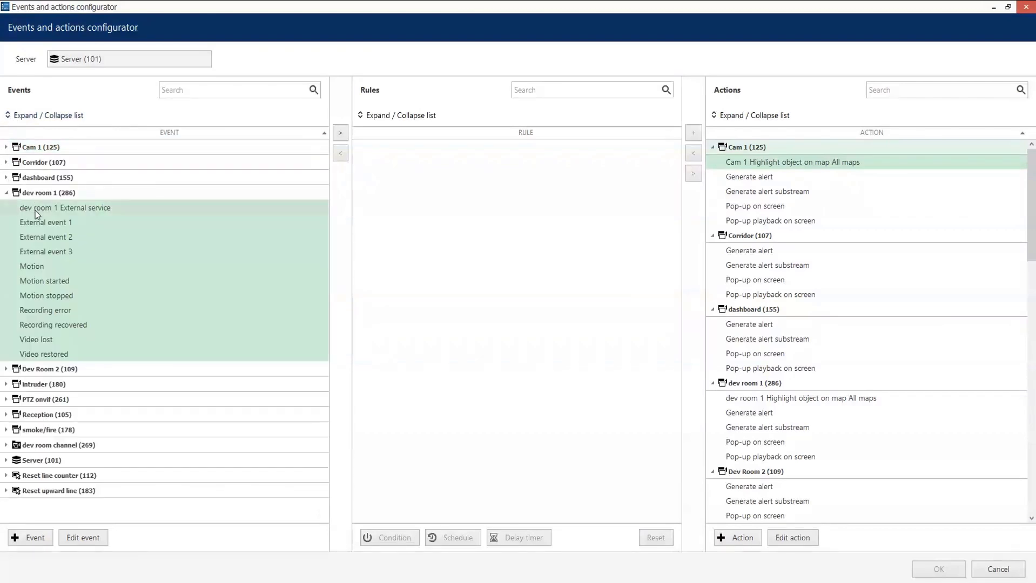
double_click(37, 209)
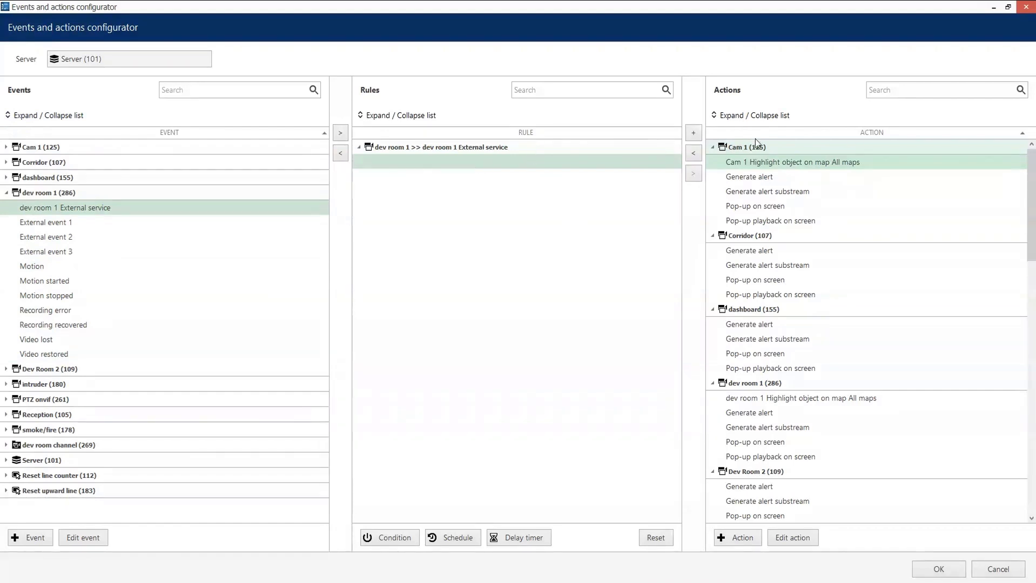
- Add the Server Create bookmark and Asteria 1 Pop-up on screen actions to the rule
left_click(710, 114)
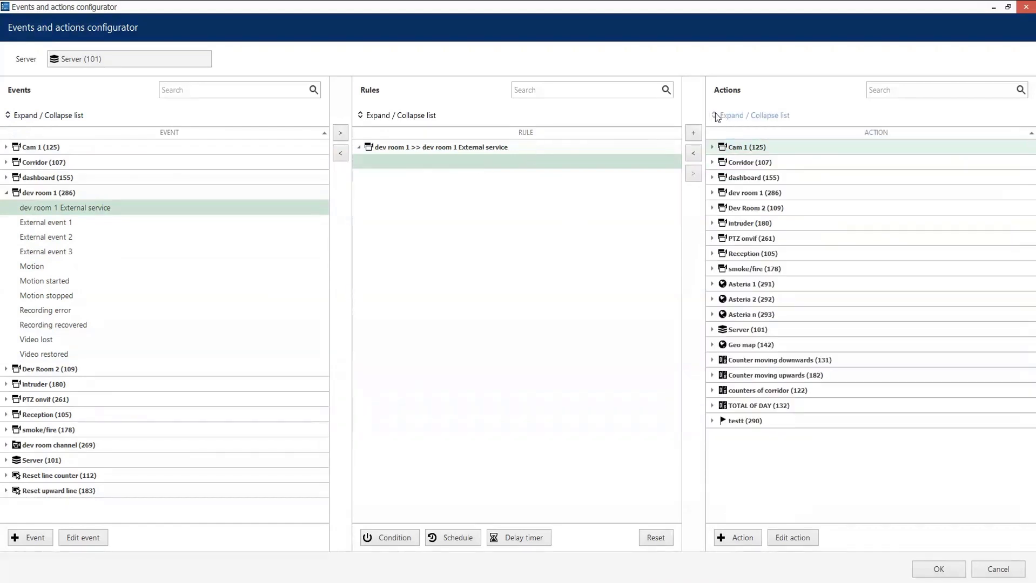
left_click(712, 330)
left_click(758, 419)
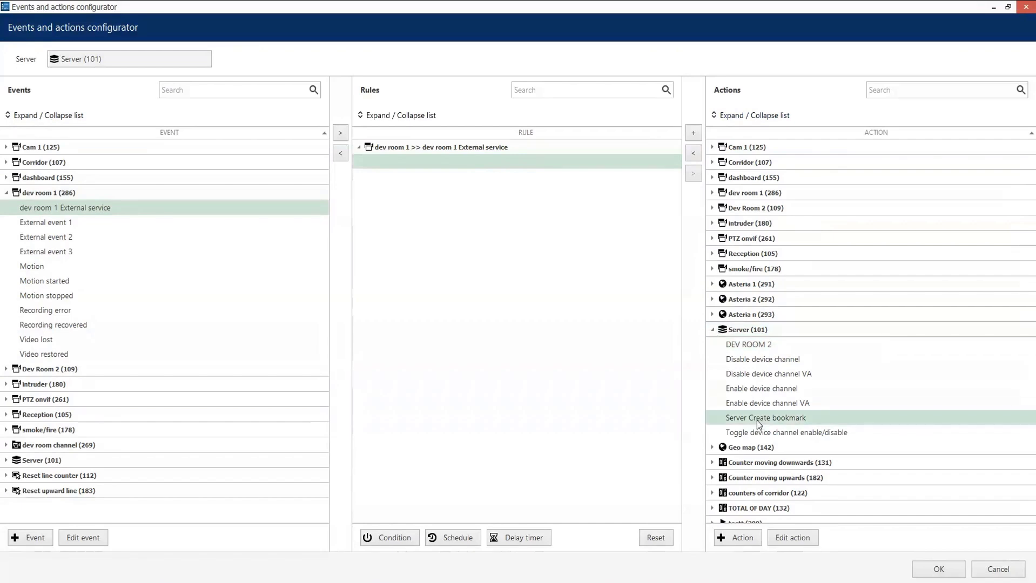
double_click(758, 419)
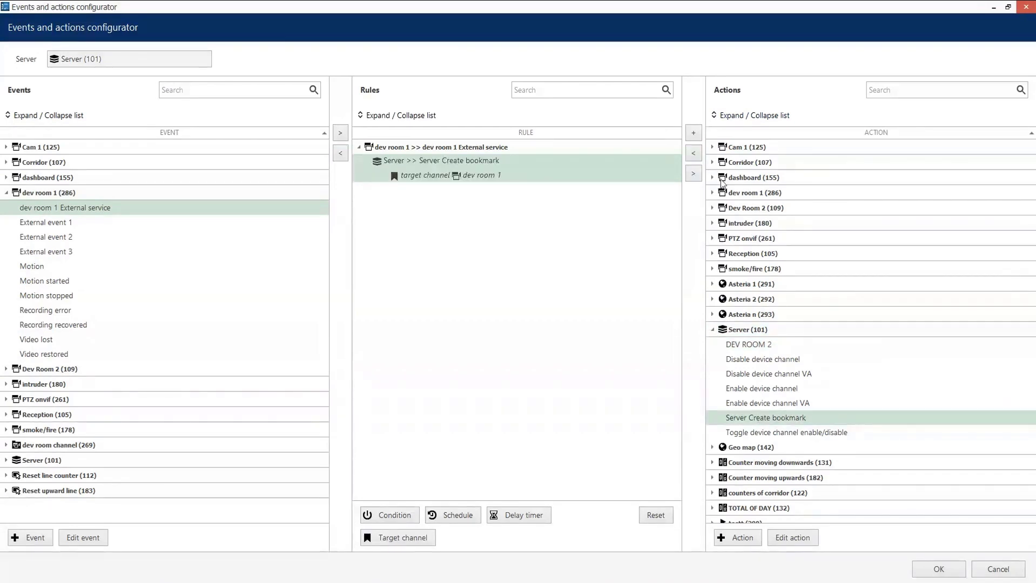
left_click(712, 285)
left_click(734, 300)
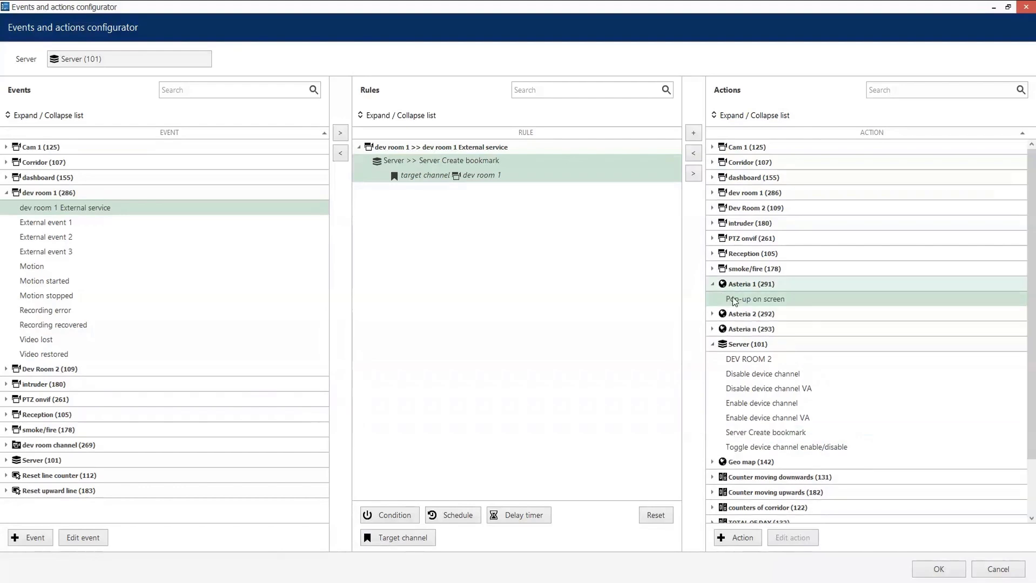
double_click(734, 300)
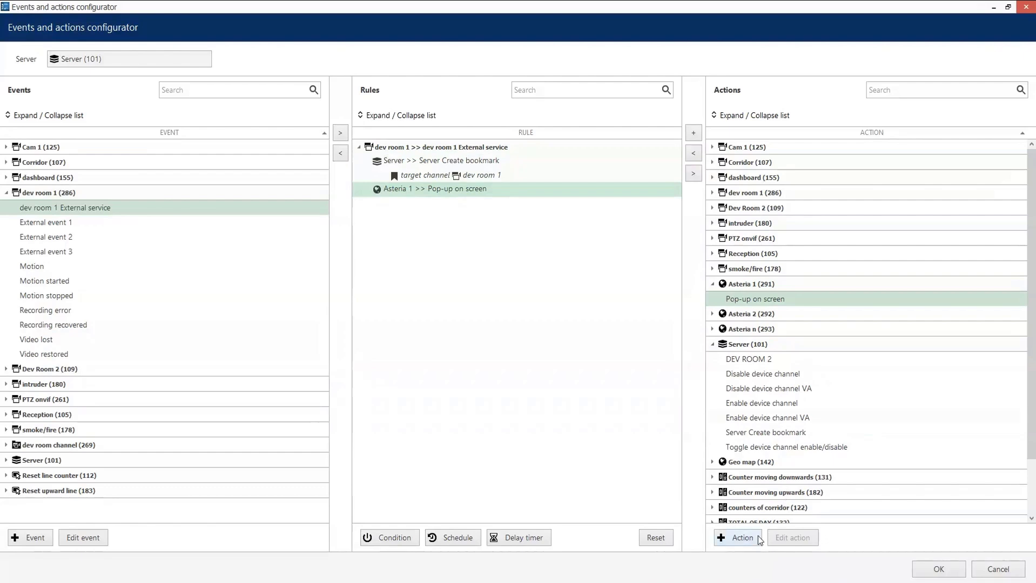
- Try a new Highlight object on map action for dev room 1; cancel it as a duplicate
left_click(740, 537)
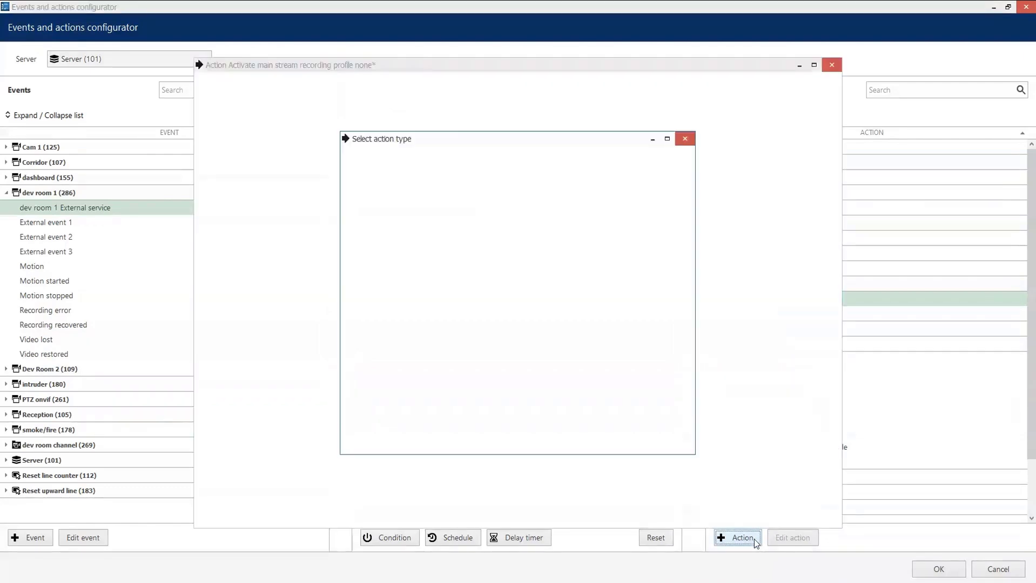
type("highligh")
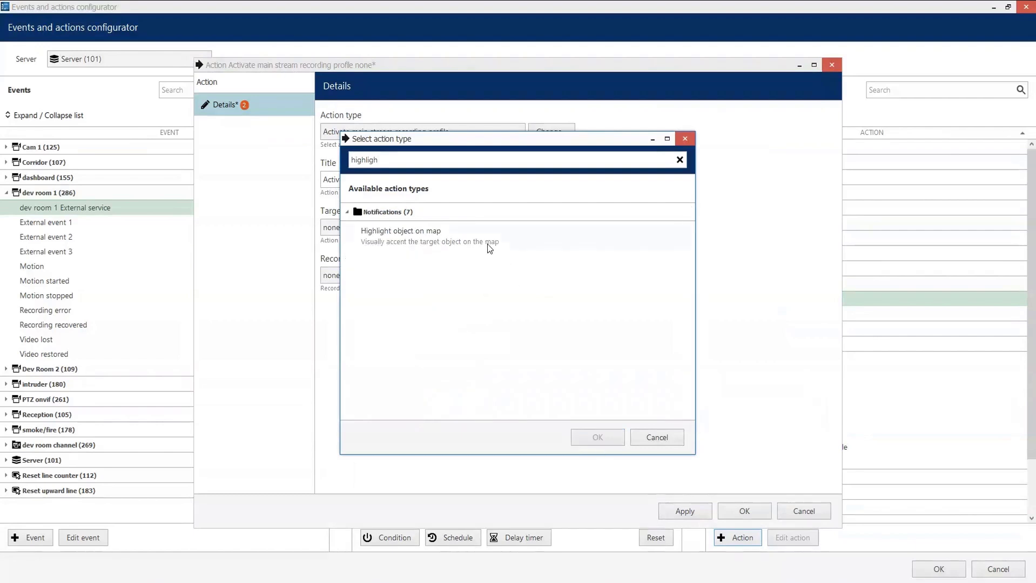
double_click(489, 246)
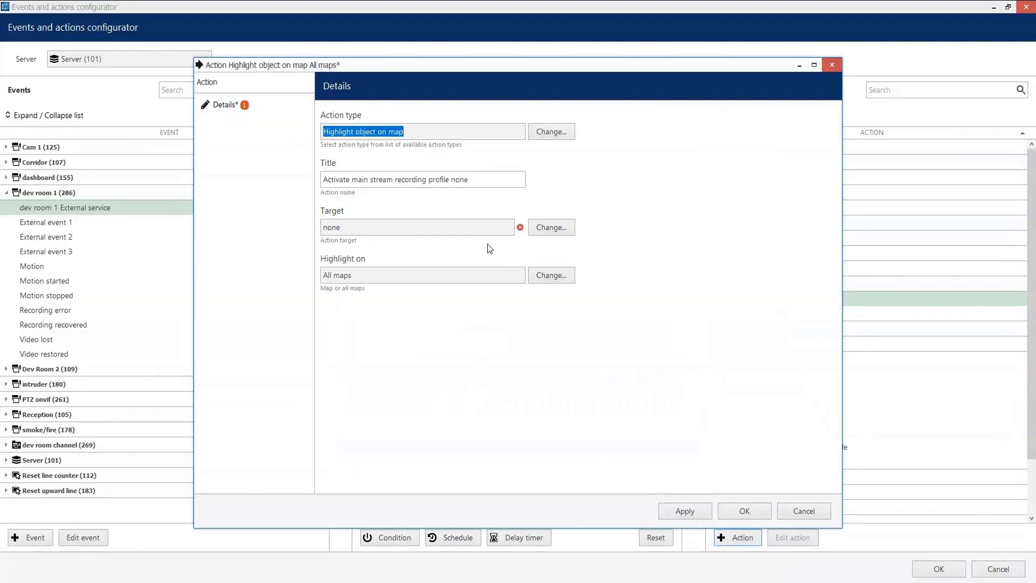
left_click(553, 228)
double_click(394, 281)
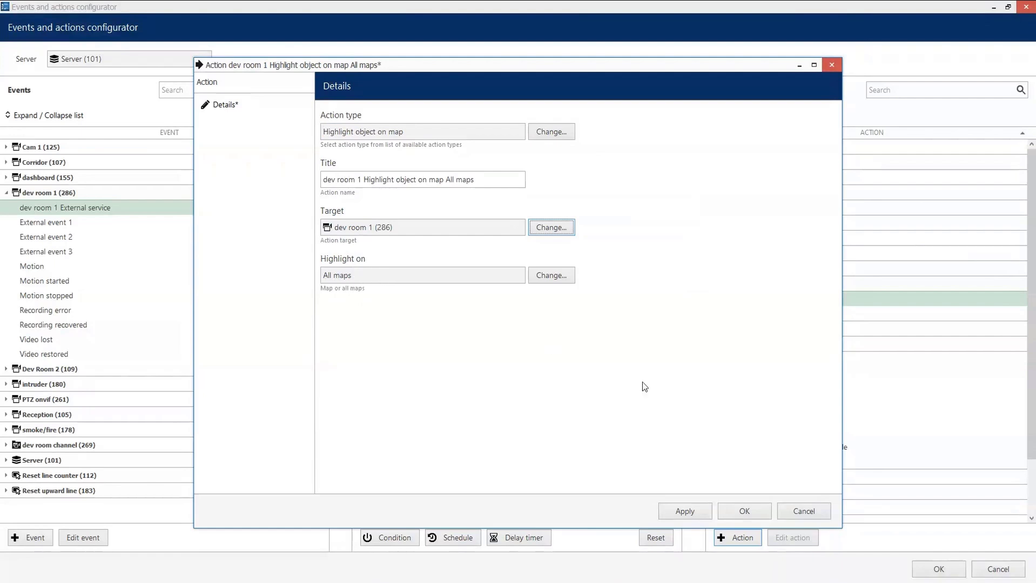
left_click(695, 511)
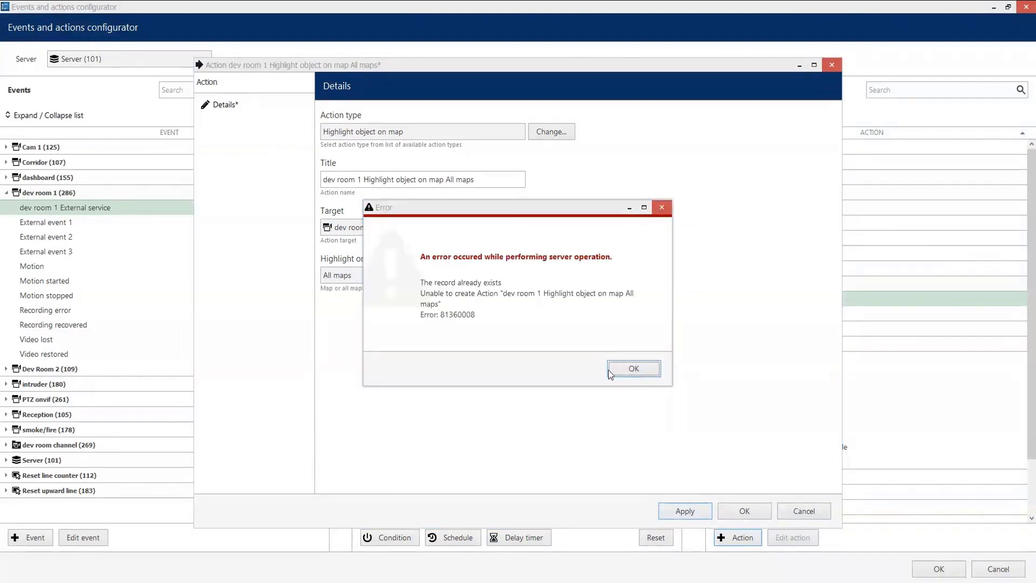
left_click(625, 375)
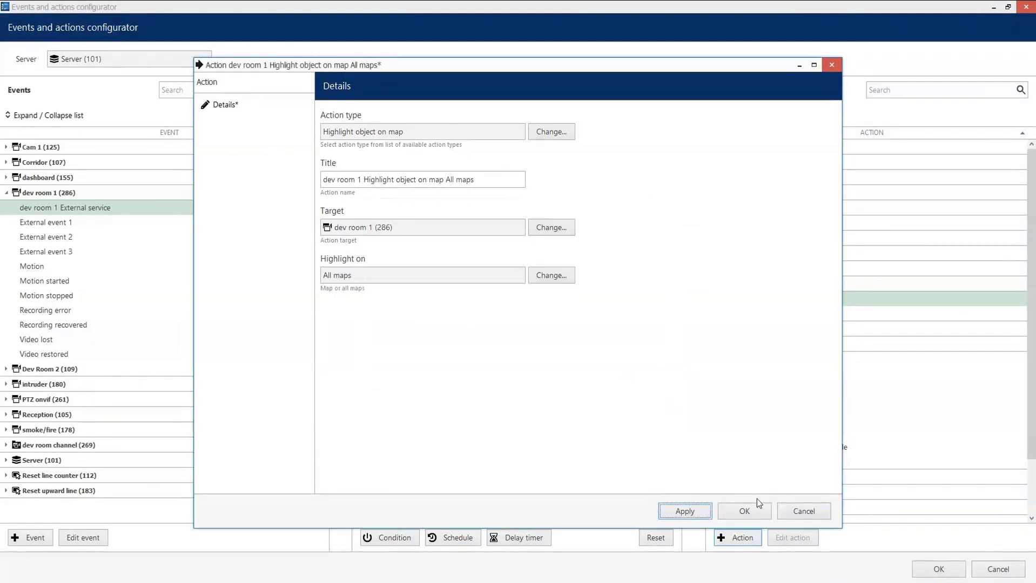
left_click(802, 511)
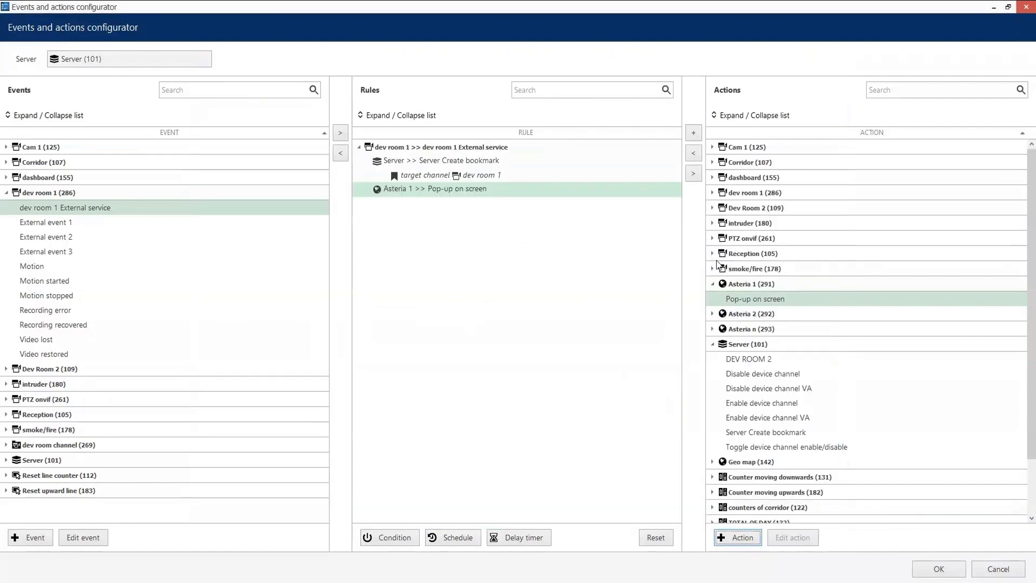
- Add dev room 1's existing highlight-on-map action to the rule and save the configuration
left_click(713, 194)
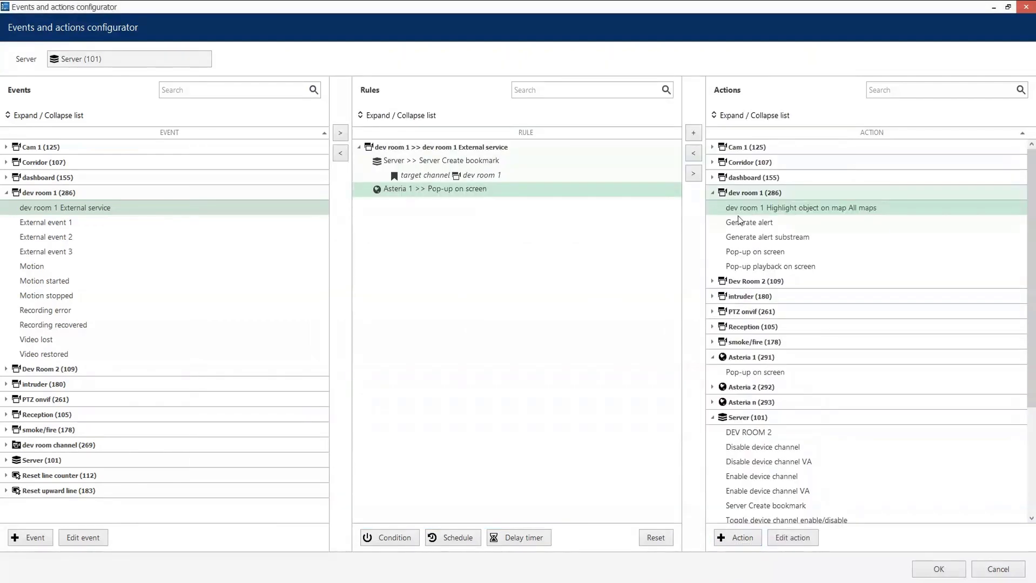
double_click(745, 213)
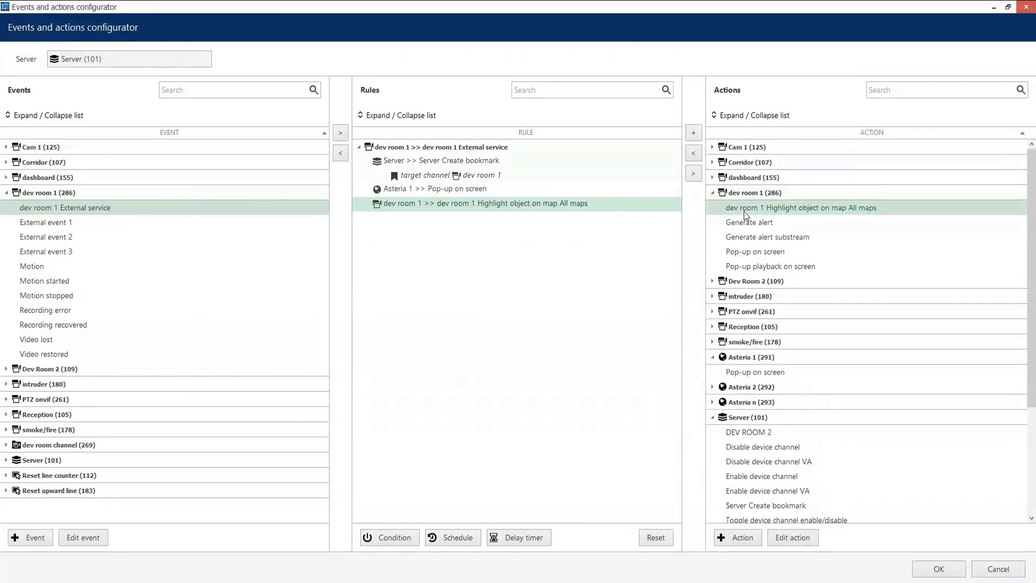
left_click(936, 569)
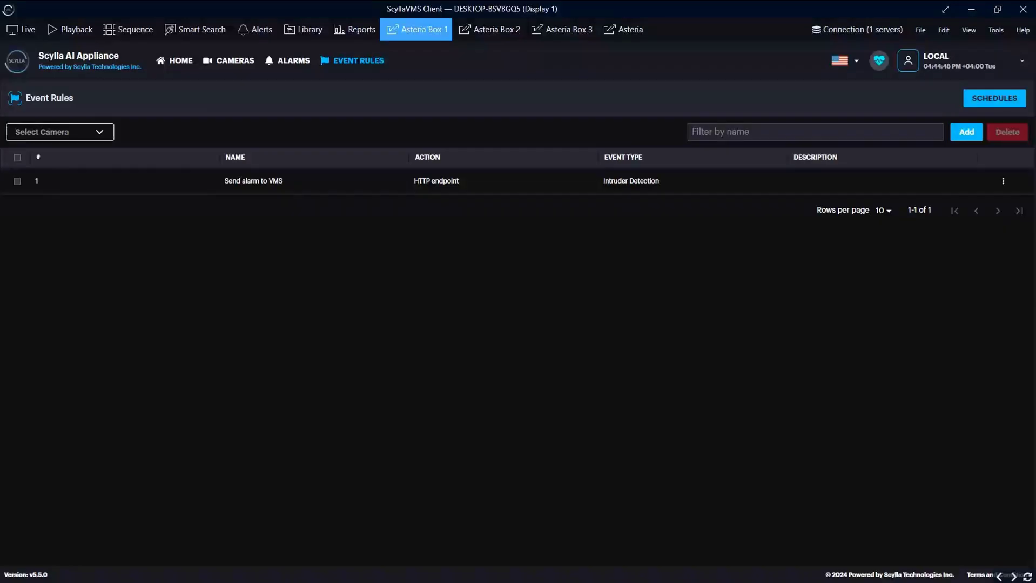
- Review the 4:45:13 PM and 4:45:16 PM dev room 1 alarms in Live, then clear their videos
left_click(27, 32)
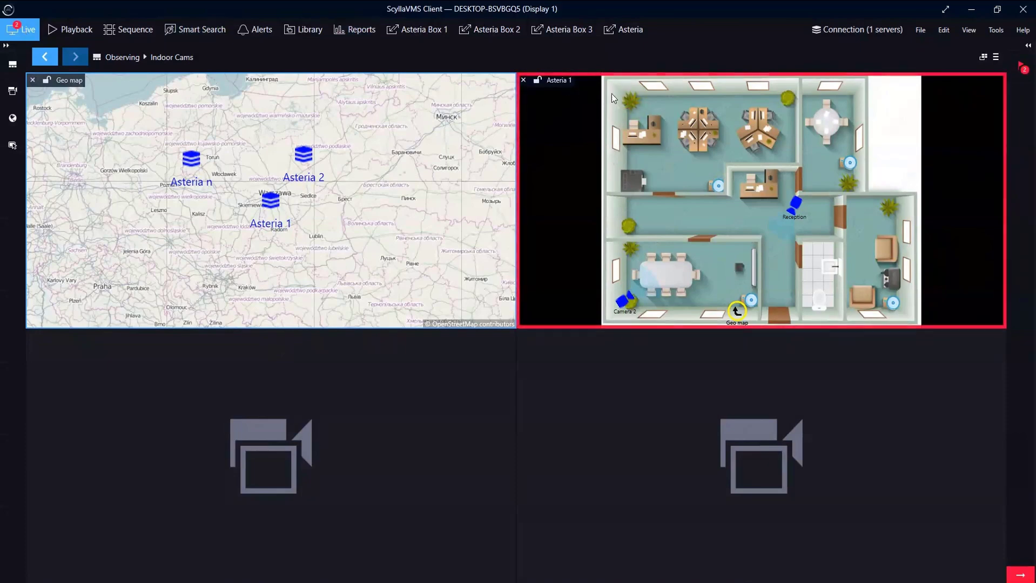
mouse_move(622, 100)
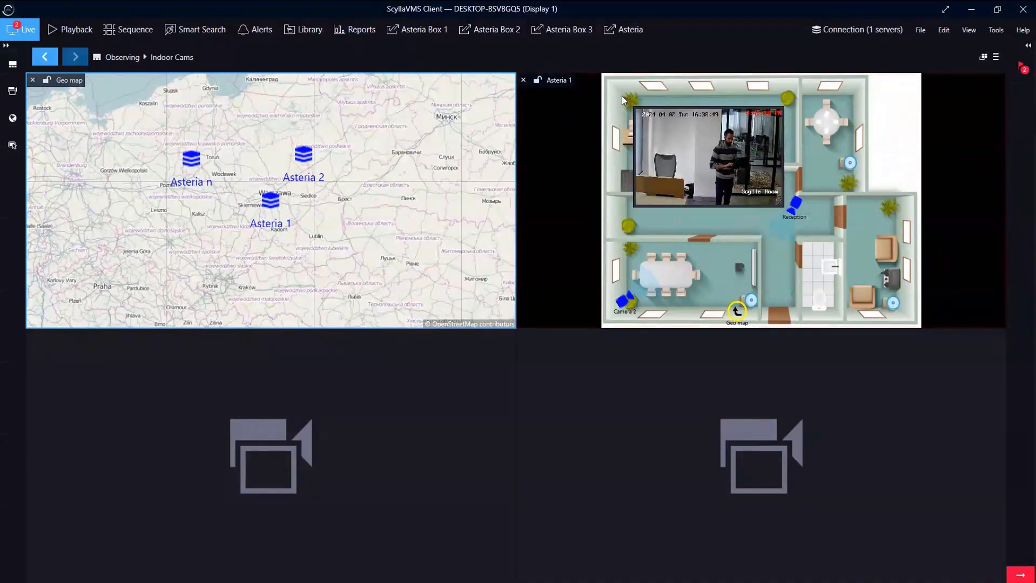
left_click(1028, 46)
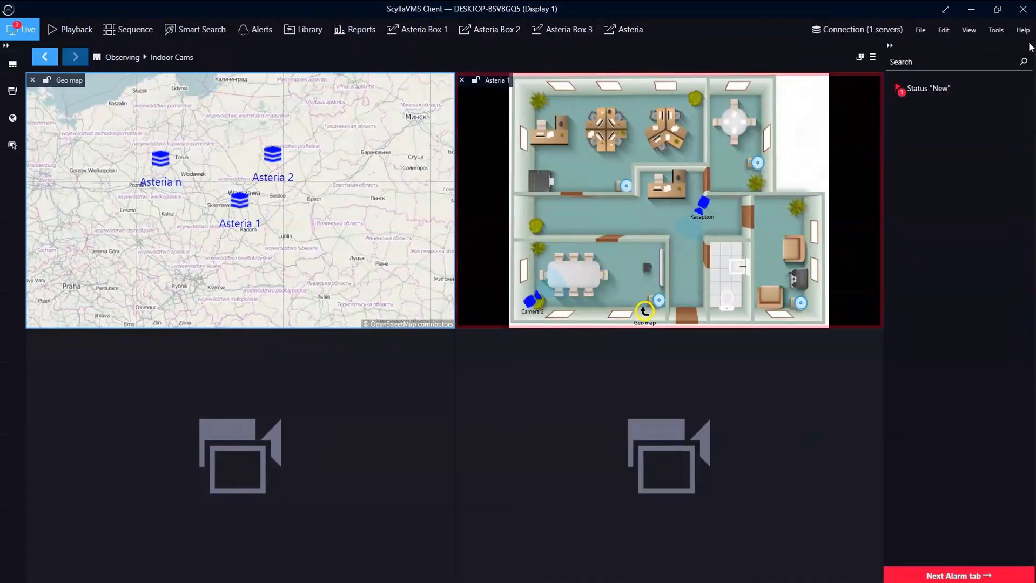
left_click(947, 83)
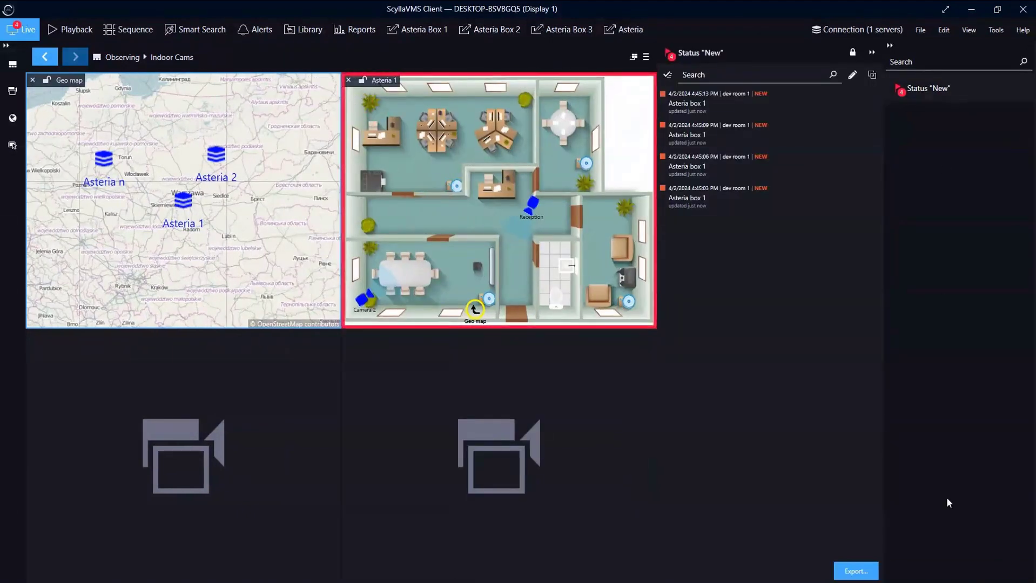
left_click(745, 108)
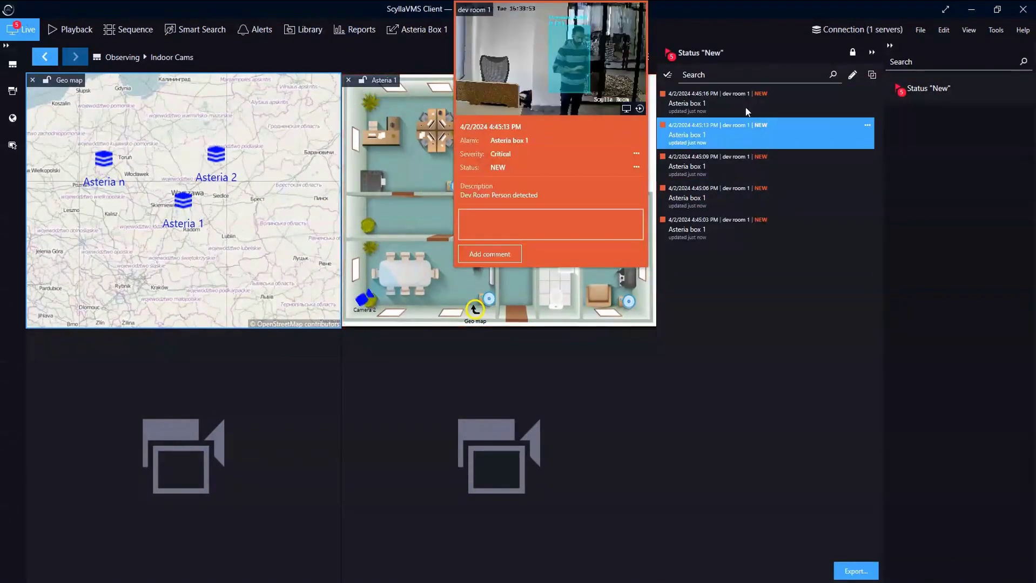
left_click(729, 131)
left_click(728, 132)
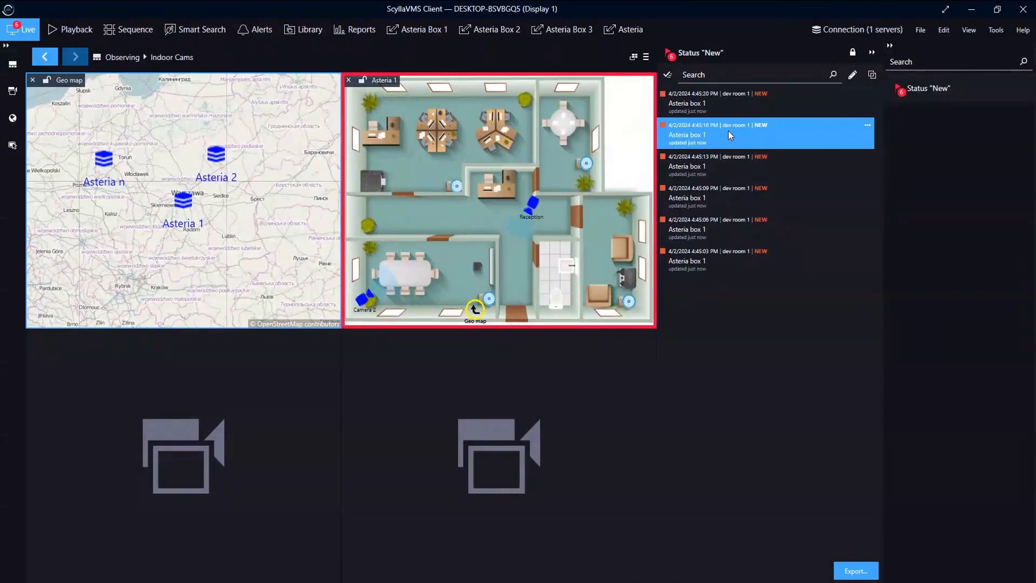
left_click(700, 128)
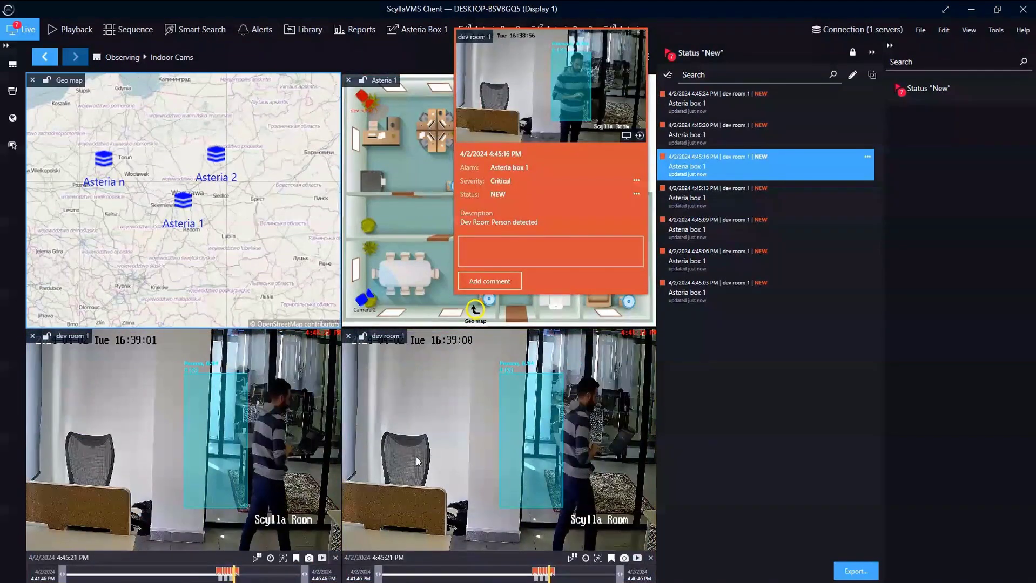
left_click(348, 336)
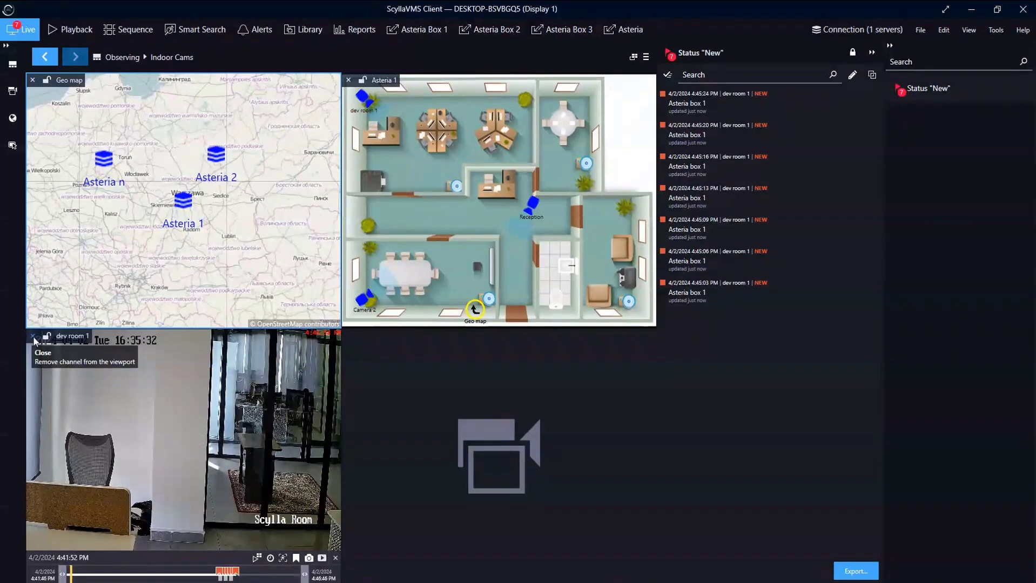
left_click(34, 339)
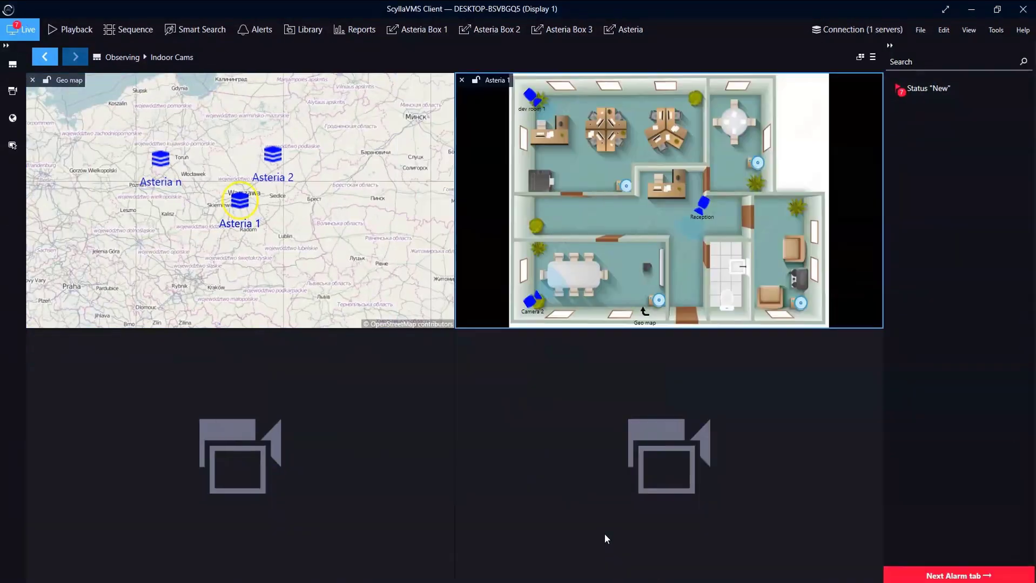
- On Asteria Box 1, go to Integrations in the settings and begin a new integration
left_click(409, 22)
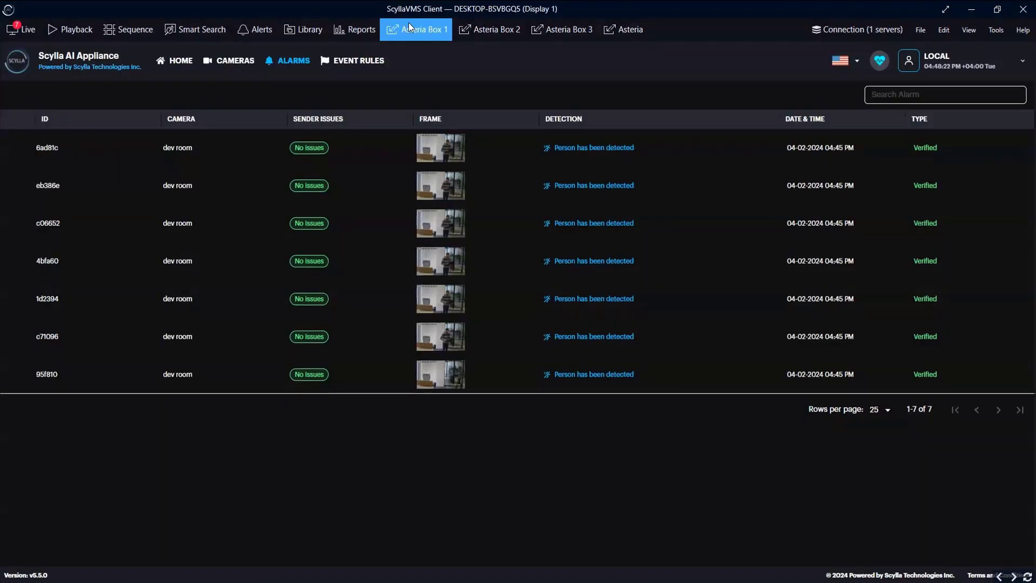
left_click(929, 62)
left_click(937, 136)
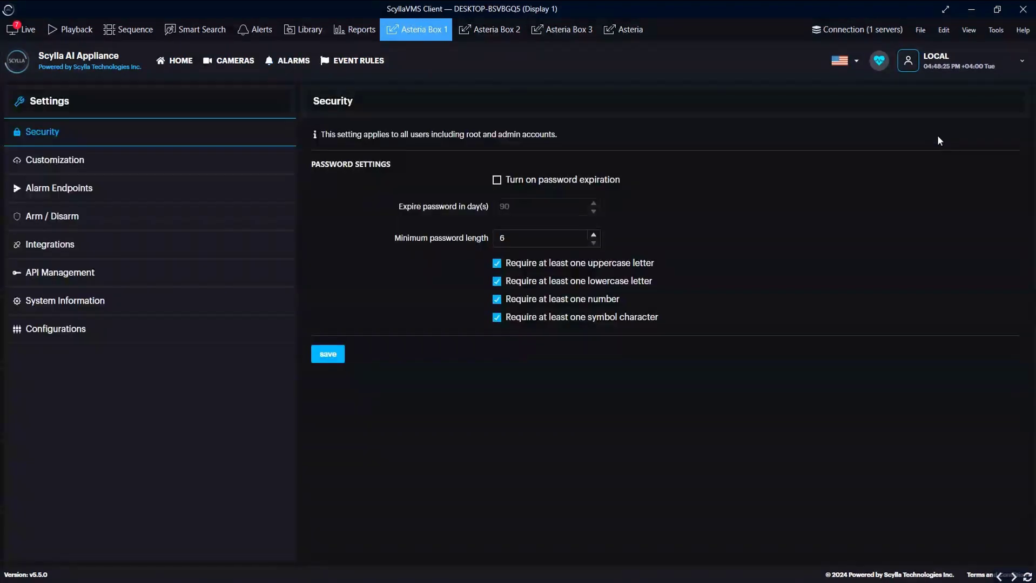
left_click(128, 249)
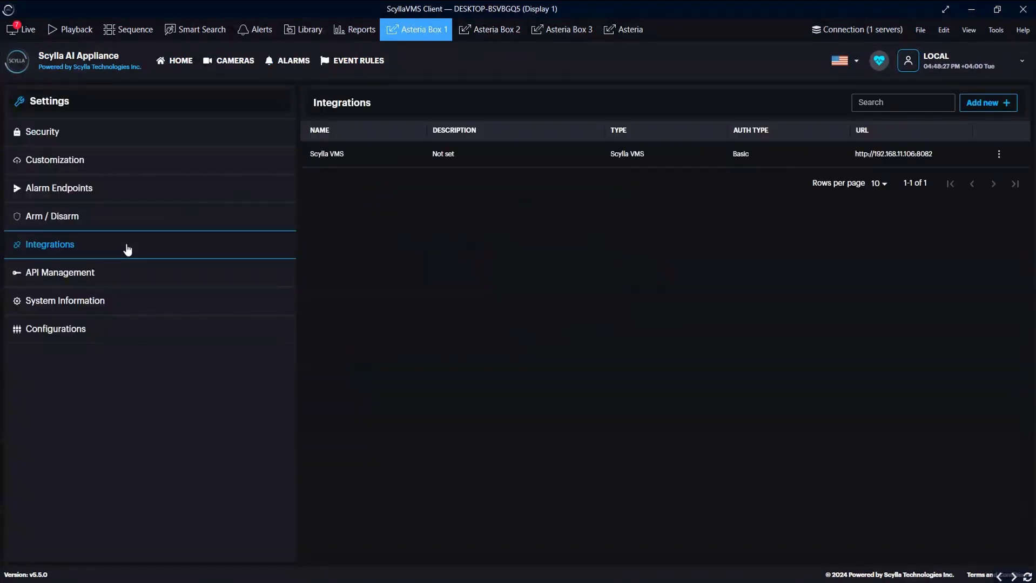
left_click(1000, 105)
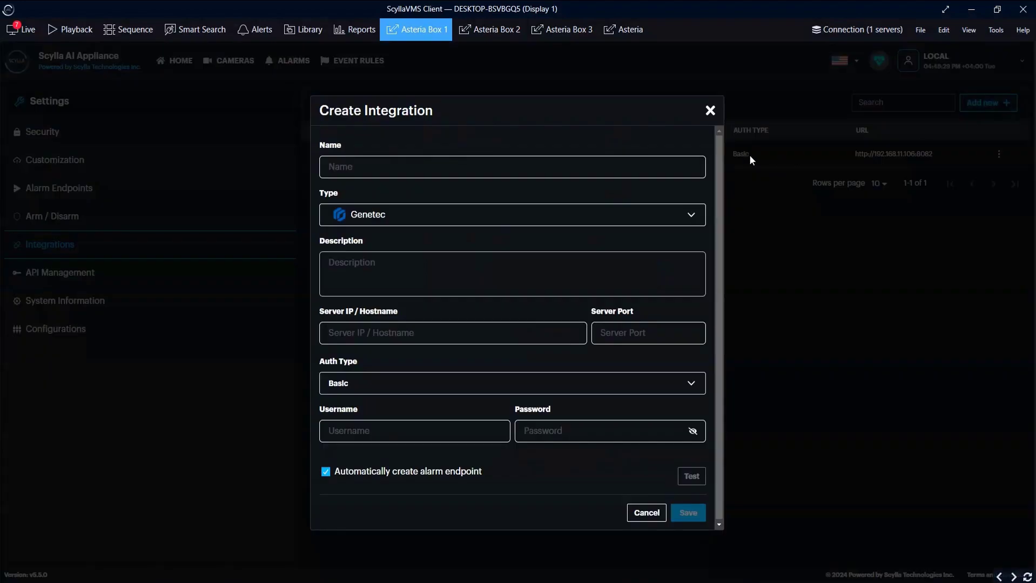
- Add a Scylla VMS Monitor integration at 192.168.11.106 port 8085, tested and saved
left_click(667, 166)
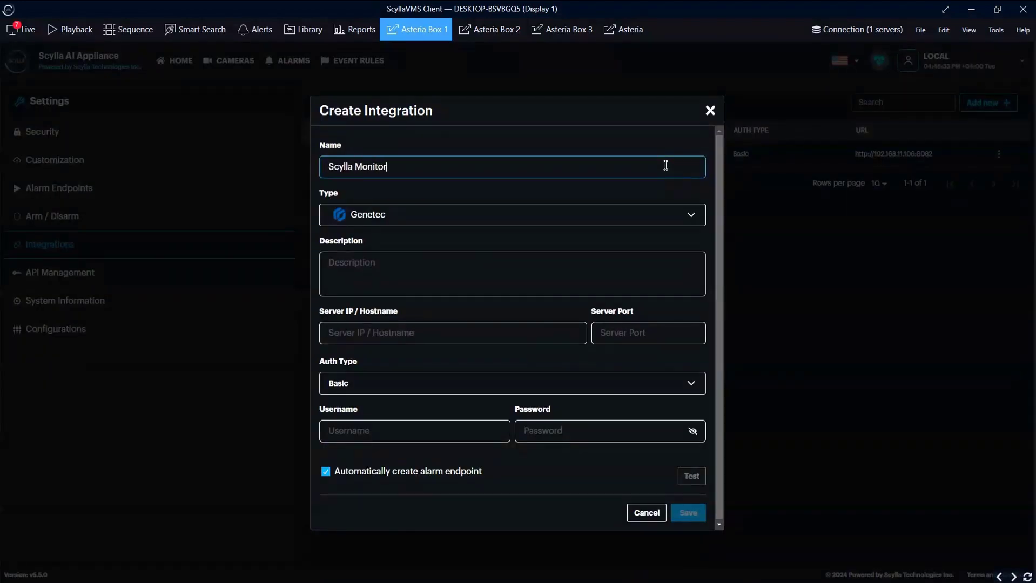
left_click(534, 227)
scroll(410, 357, "down", 3)
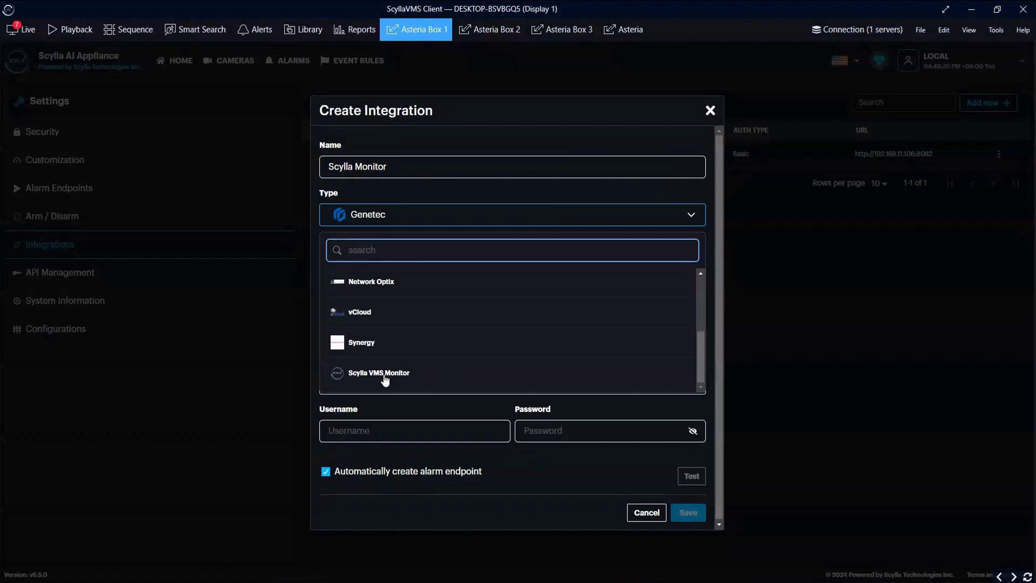
left_click(385, 378)
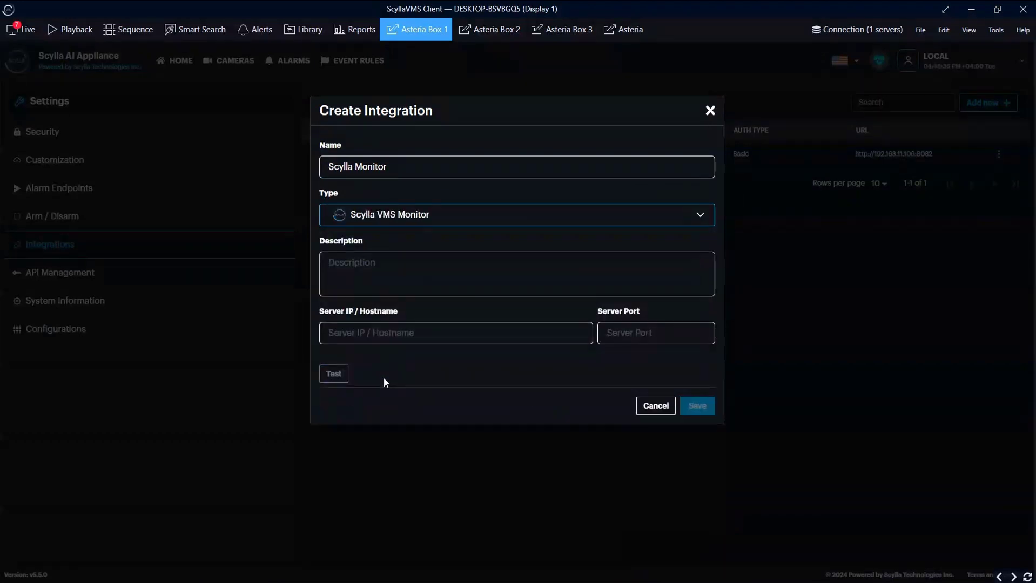
left_click(396, 340)
type("192.168.11.106")
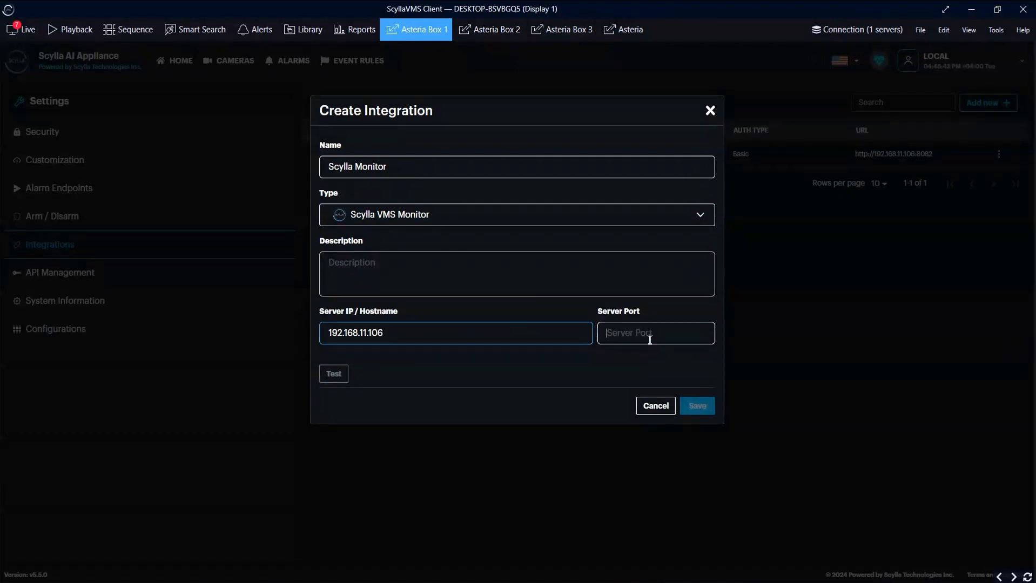
left_click(650, 340)
type("8085")
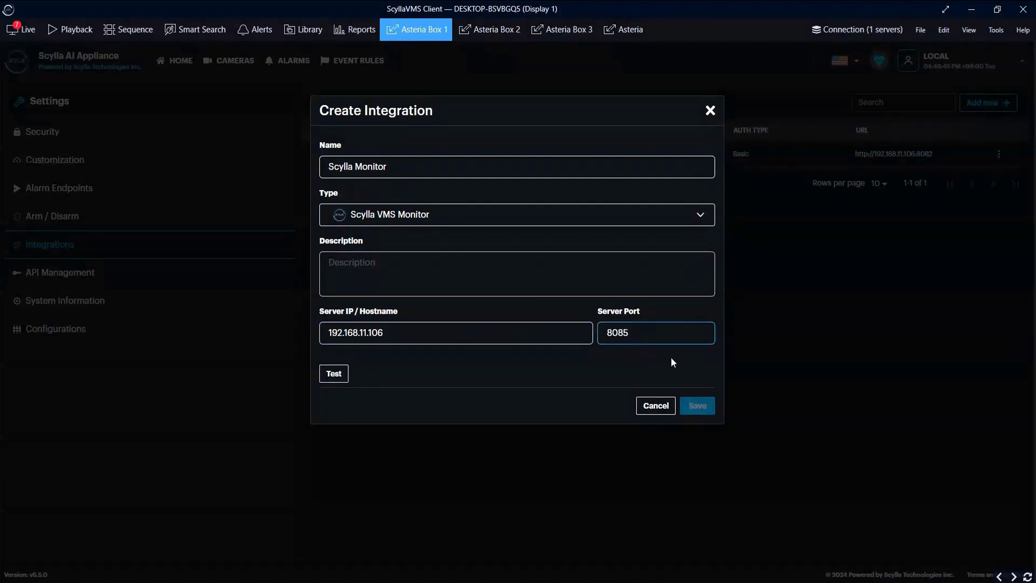
left_click(335, 375)
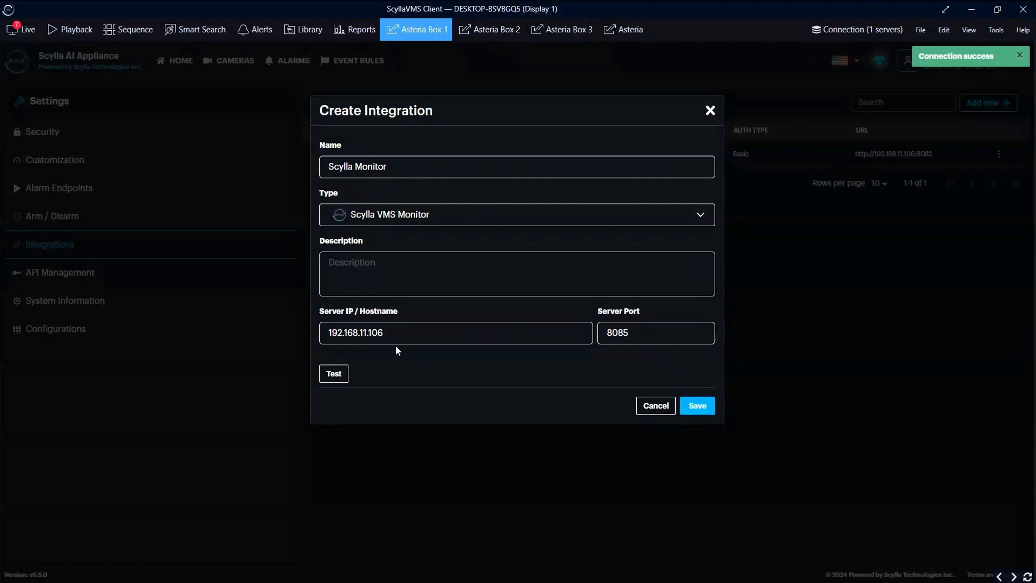
left_click(698, 406)
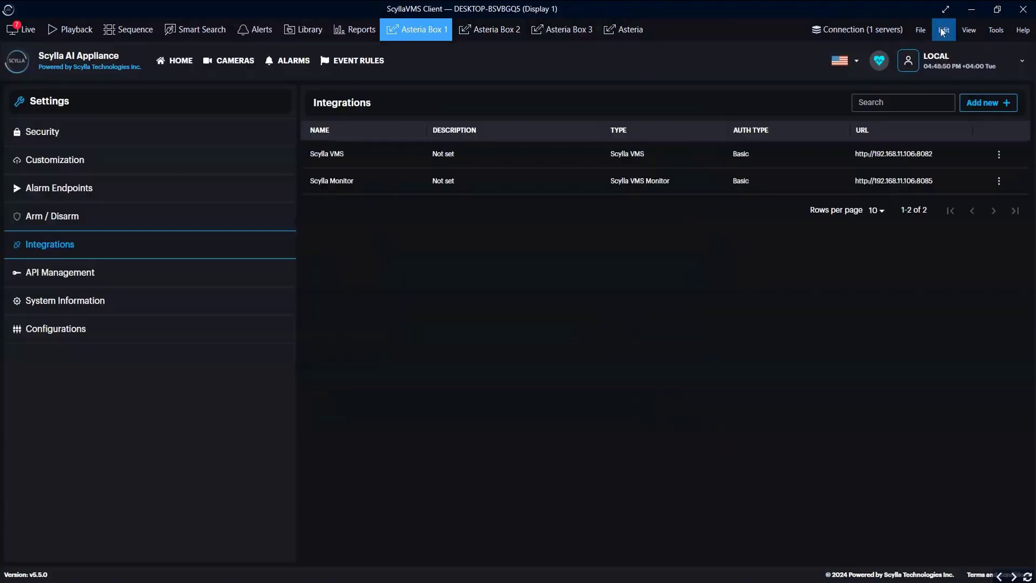
- Confirm the client's HTTP API port is 8085 and close settings unchanged
left_click(943, 30)
left_click(935, 54)
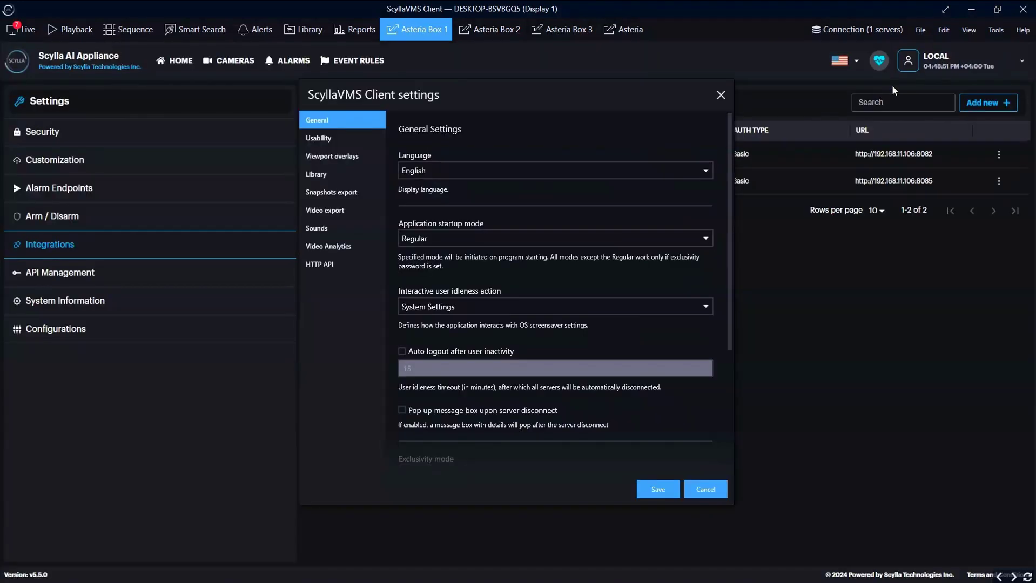
left_click(356, 264)
left_click(419, 210)
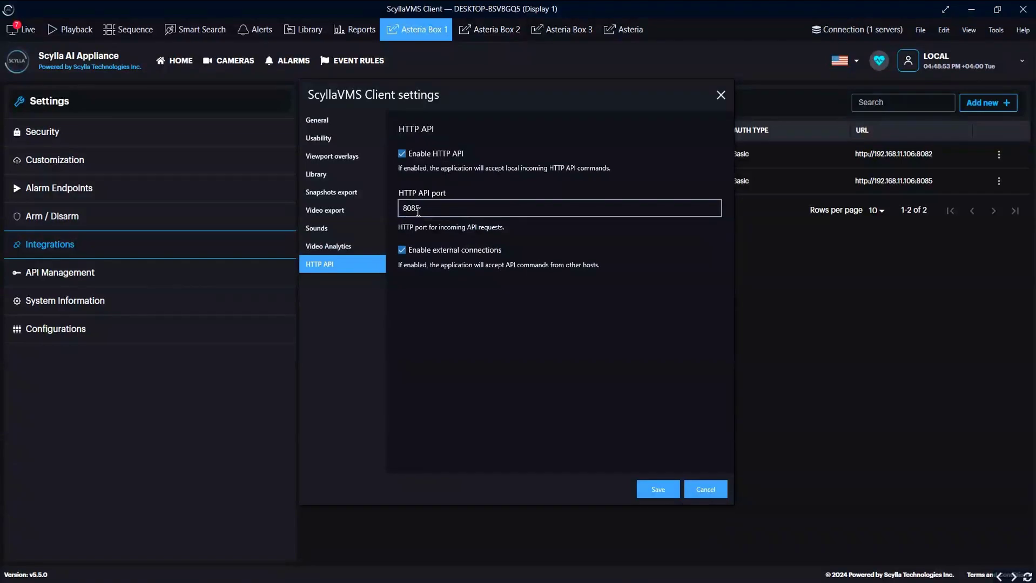
left_click(701, 492)
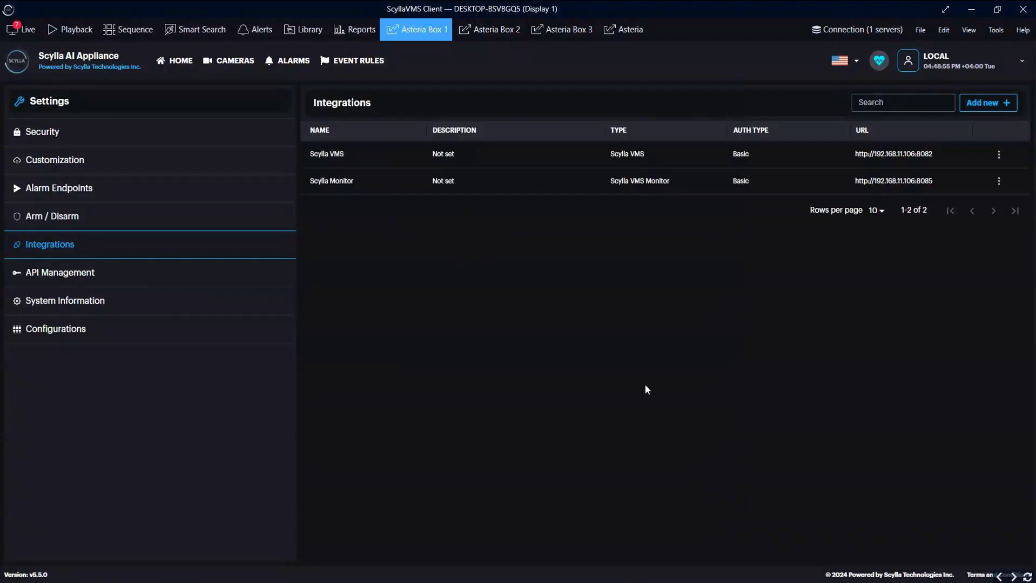
- Create a new event rule named 'Scylla Monitor' with Intruder Detection as the event type
left_click(370, 61)
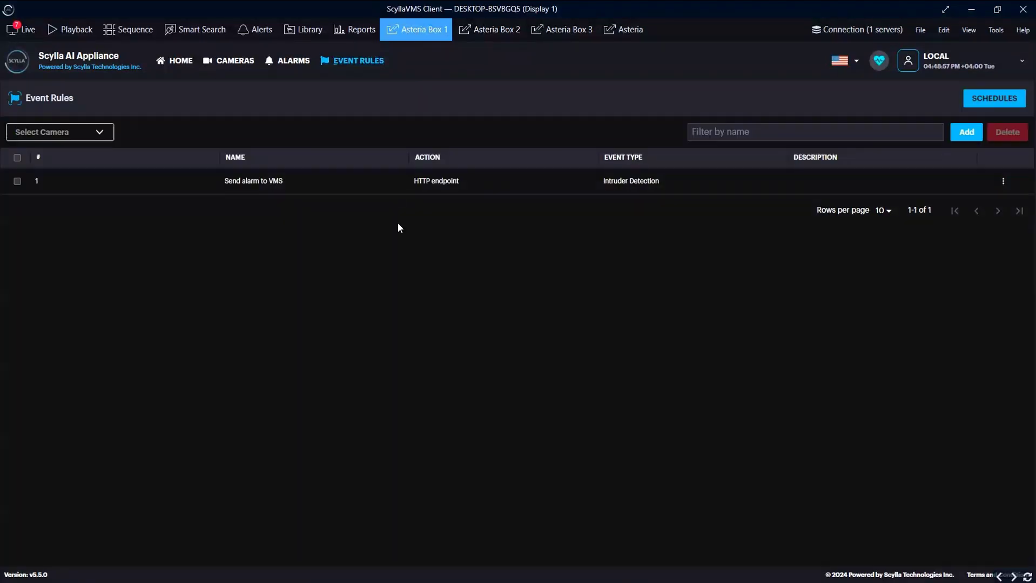
left_click(967, 132)
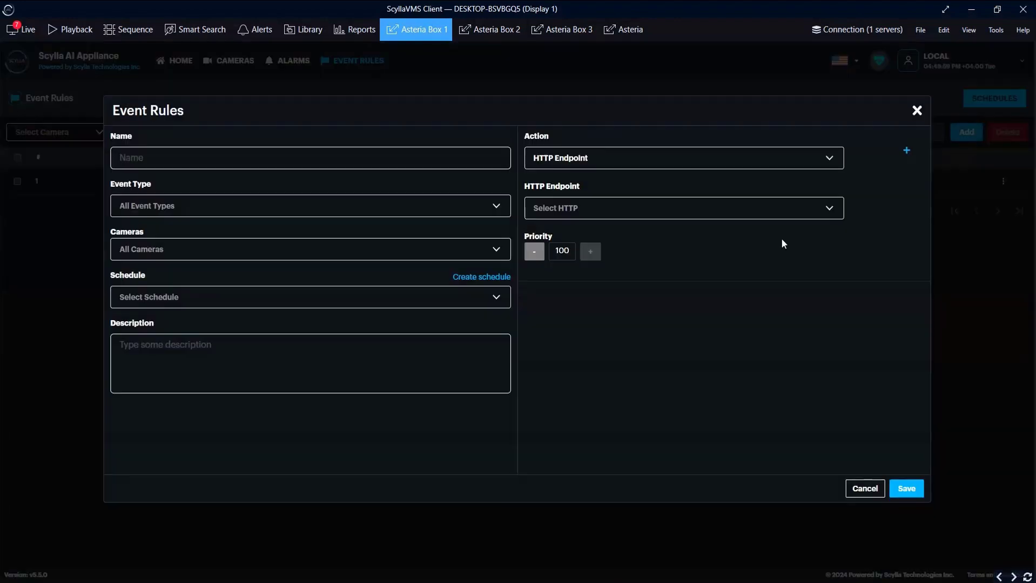
left_click(326, 148)
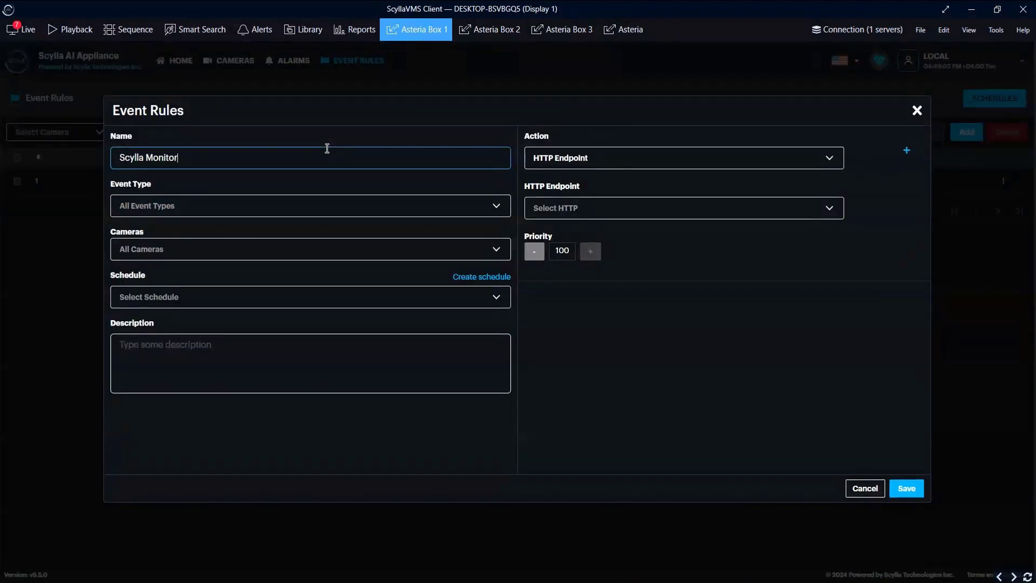
left_click(259, 212)
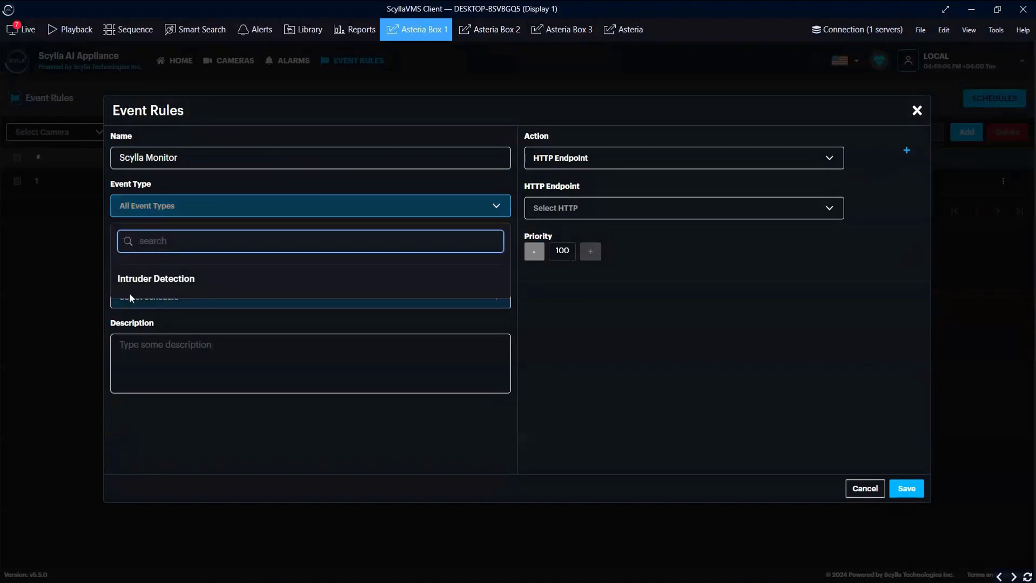
left_click(133, 284)
- Limit the rule to the Dev Room camera on a 24/7 schedule
left_click(162, 249)
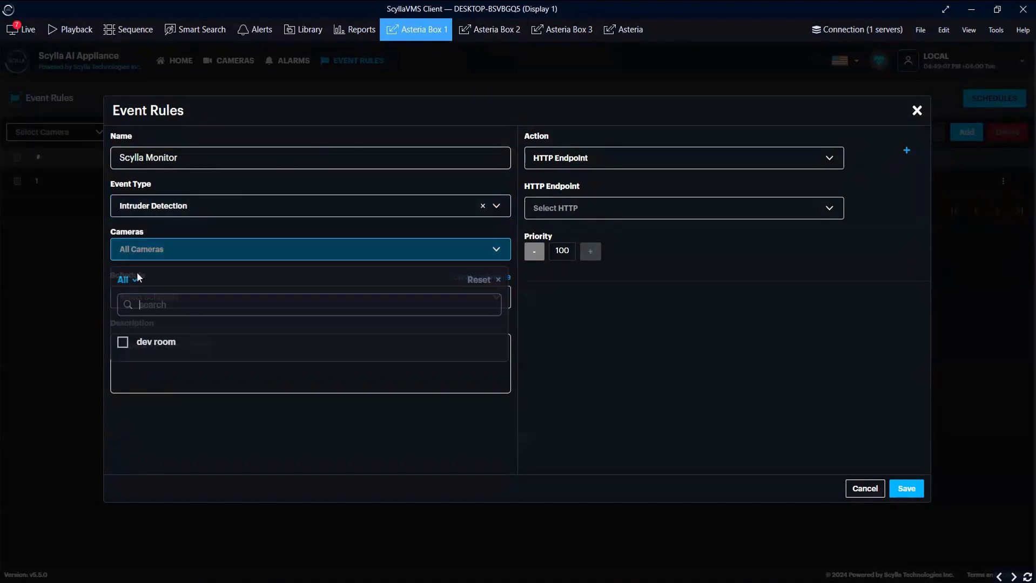
left_click(122, 342)
left_click(137, 430)
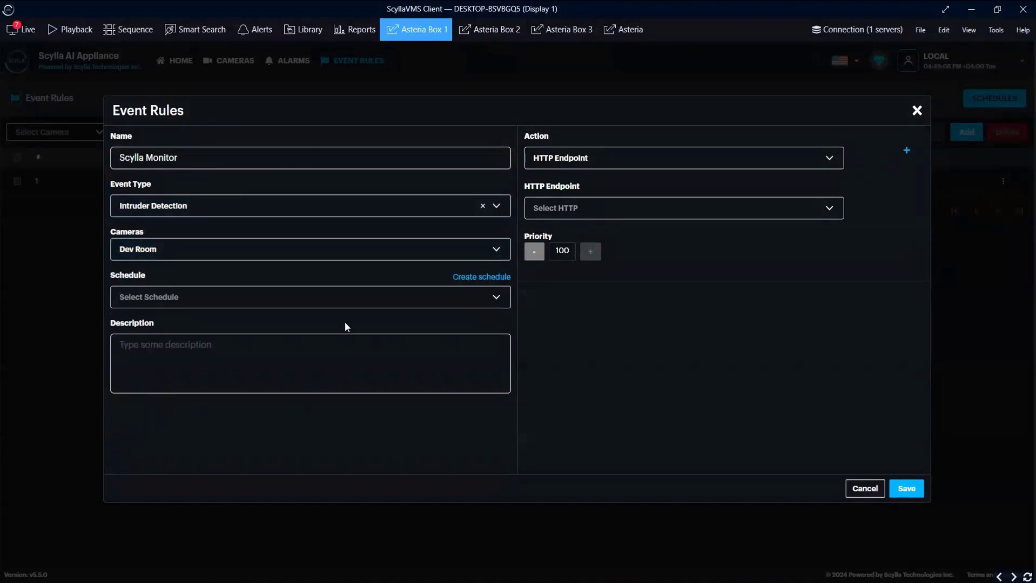
left_click(307, 301)
left_click(135, 371)
- Add two Scylla VMS Monitor actions: Pop-Up, and Pop-Up Window with priority 99
left_click(597, 158)
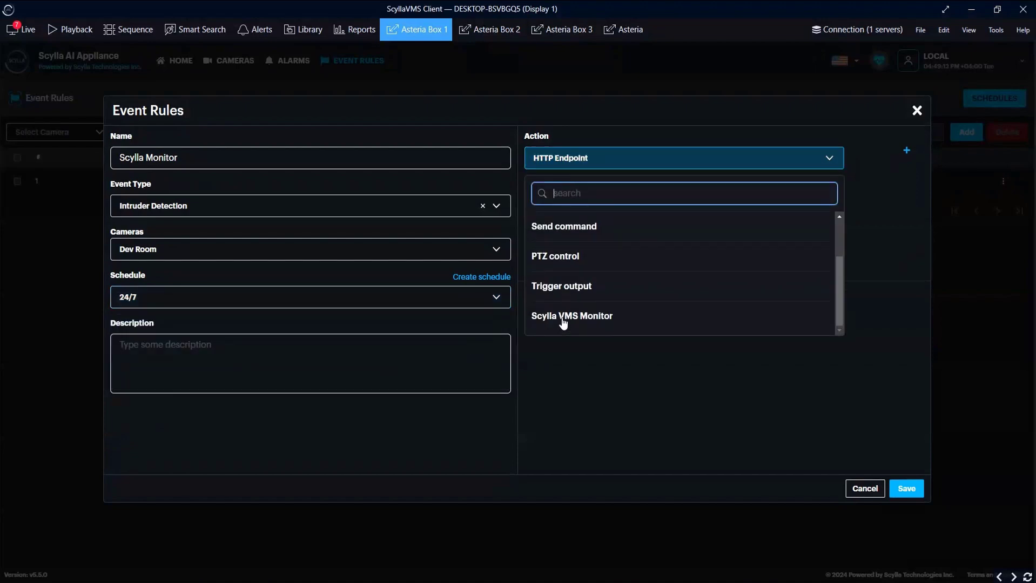
left_click(563, 320)
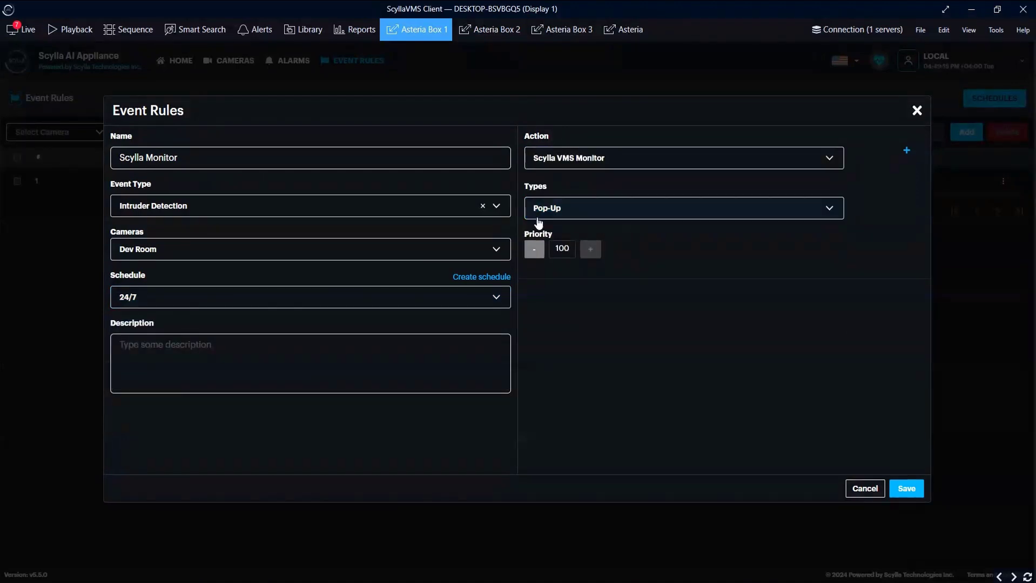
left_click(907, 152)
left_click(575, 319)
scroll(556, 432, "down", 2)
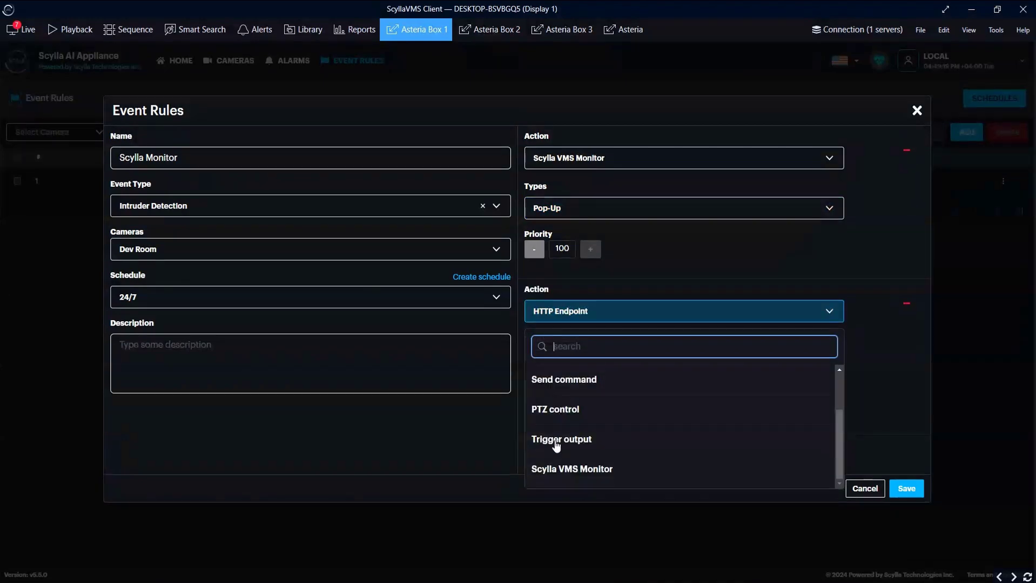
left_click(571, 469)
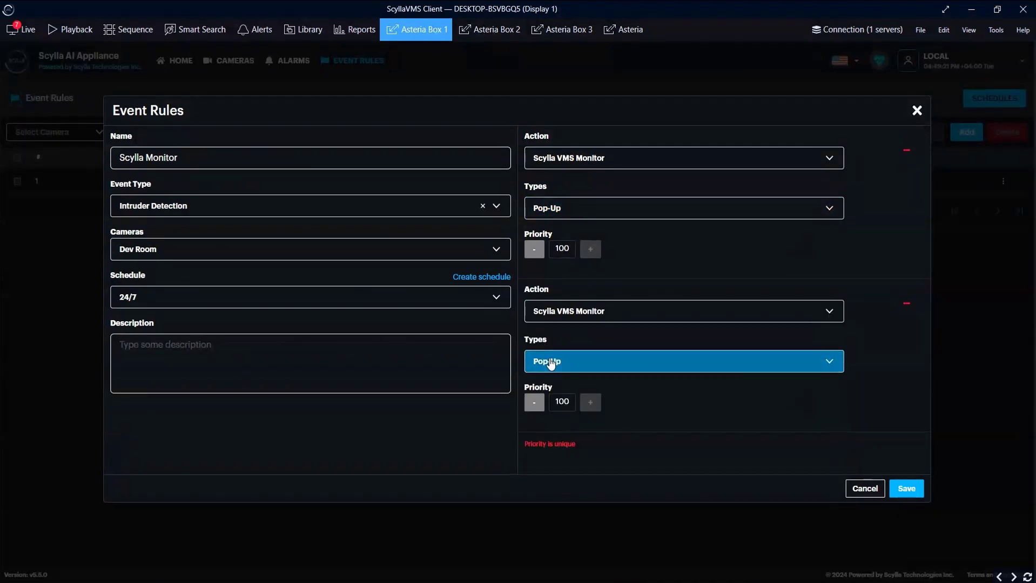
left_click(551, 362)
scroll(589, 486, "down", 2)
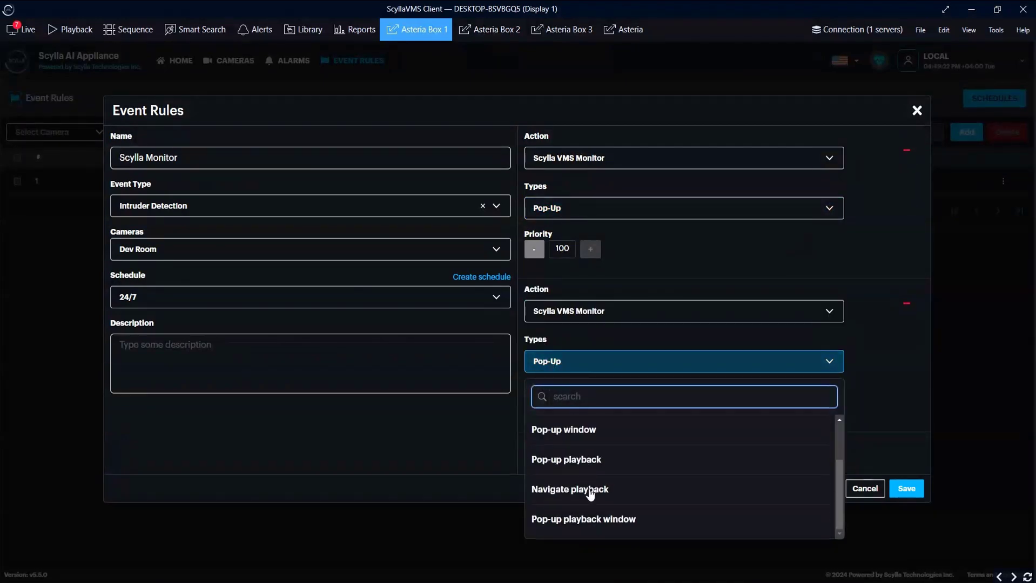
left_click(584, 430)
left_click(534, 403)
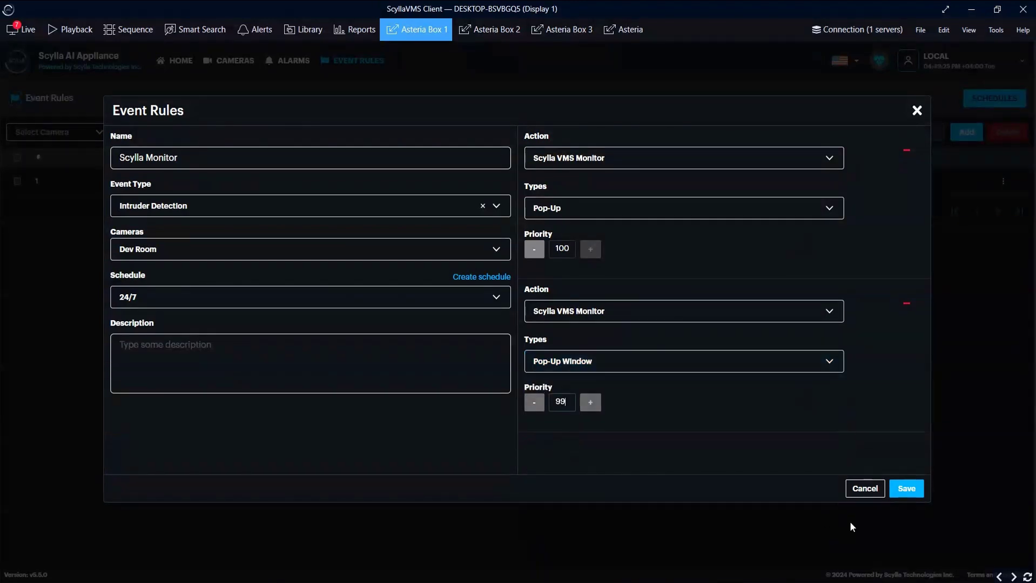
- Save the Scylla Monitor rule and switch to the Live view
left_click(906, 489)
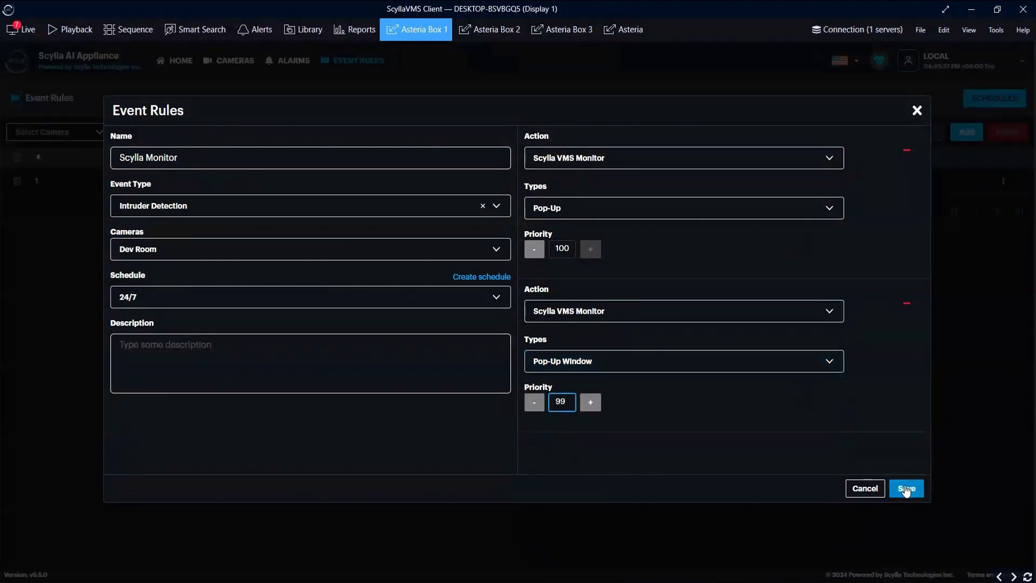
left_click(905, 489)
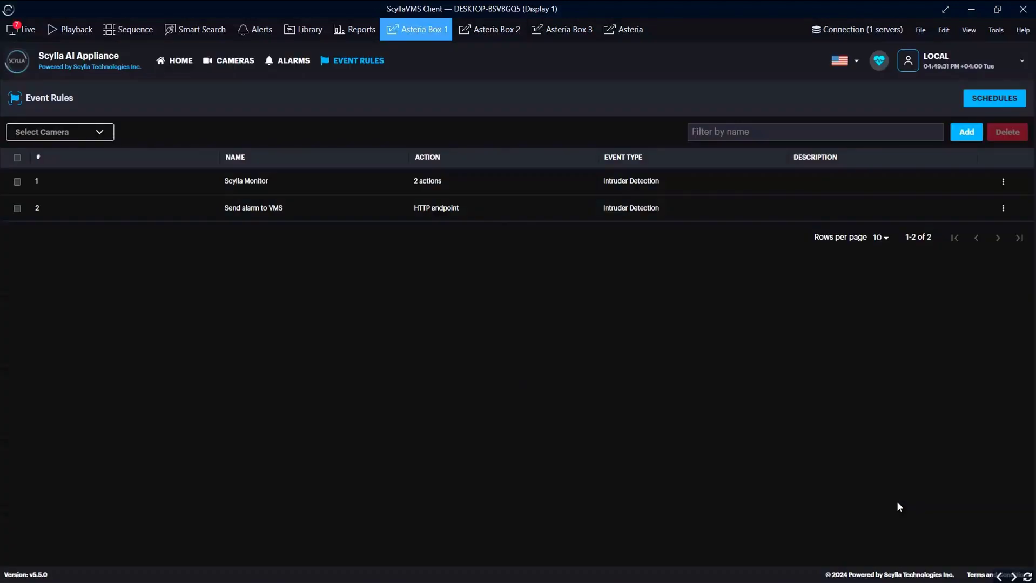
left_click(21, 31)
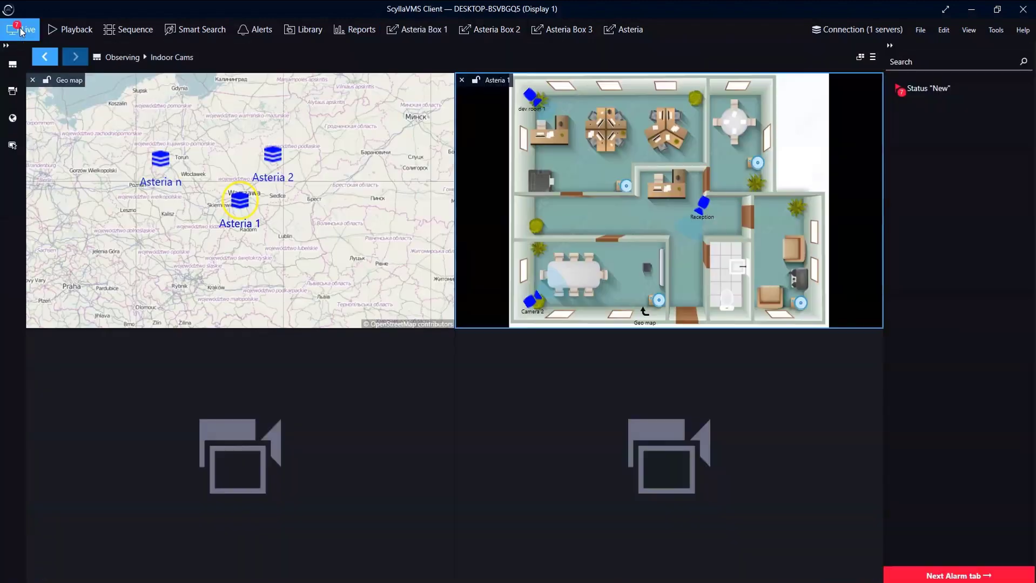